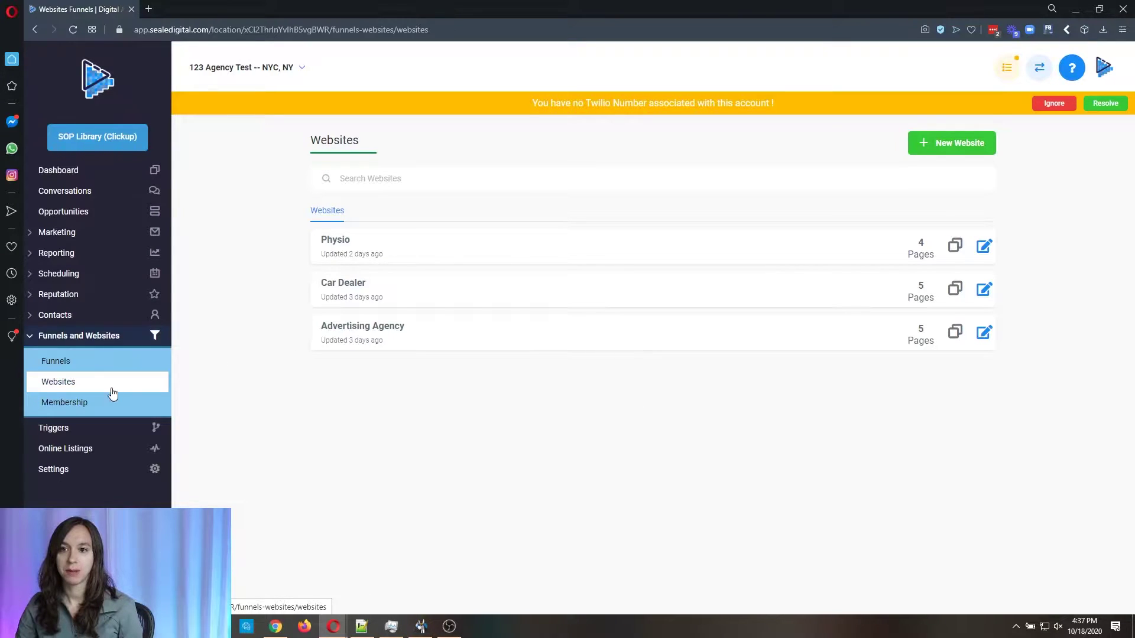
Start a new website from the Real Estate Mortgage Broker template and open its live preview.
{"action": "left_click", "coordinate": [982, 145]}
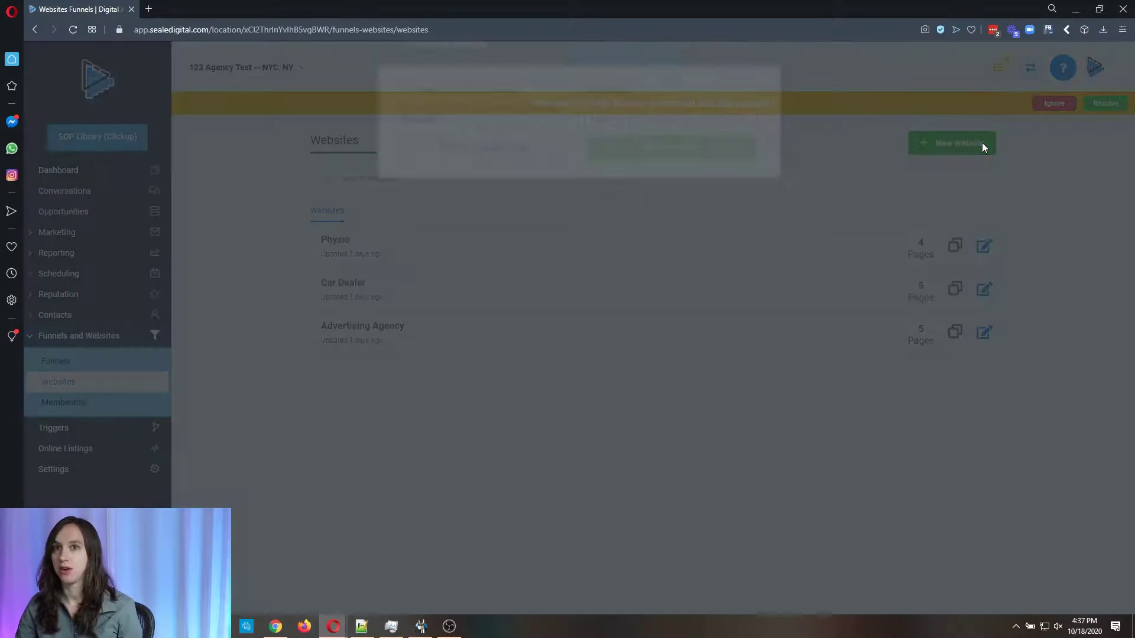
{"action": "left_click", "coordinate": [497, 187]}
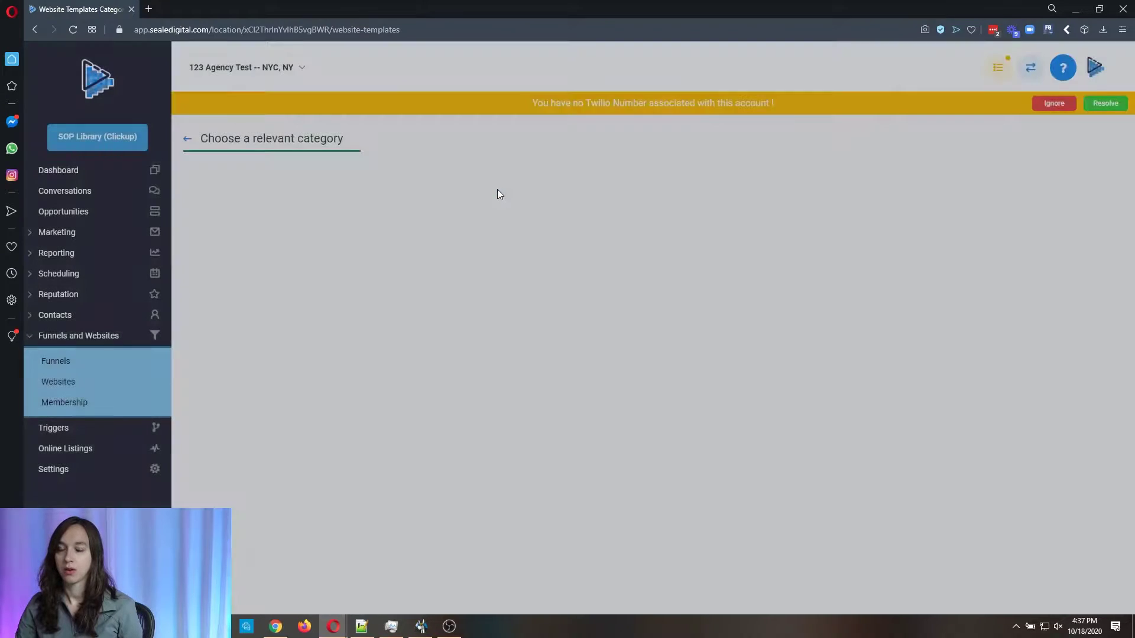
{"action": "scroll", "coordinate": [983, 297], "scroll_direction": "down", "scroll_amount": 4}
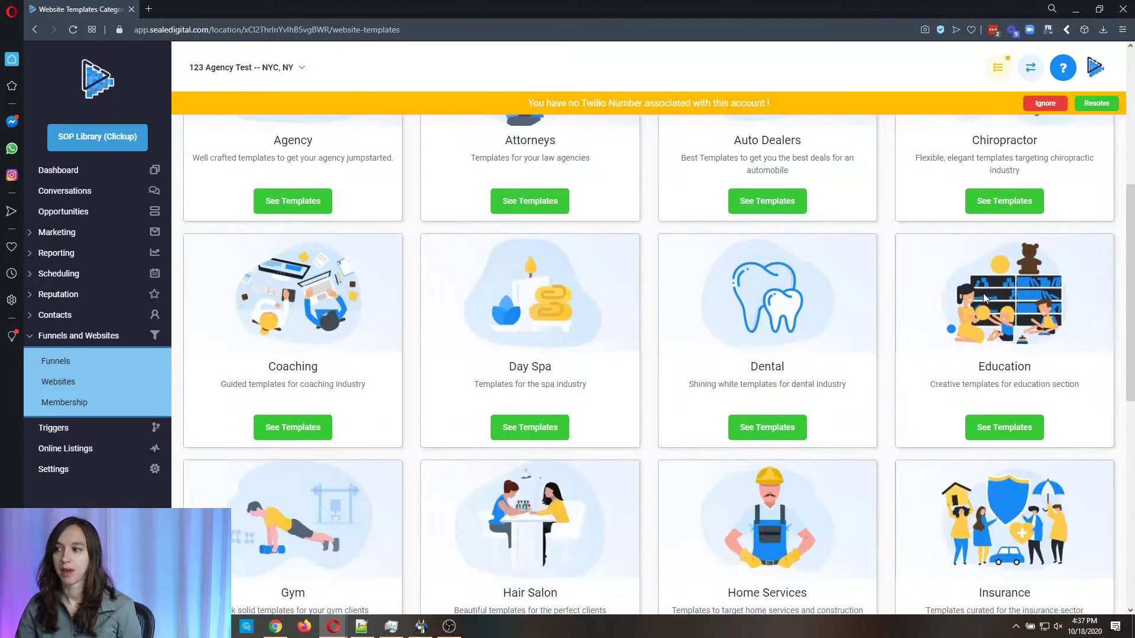
{"action": "scroll", "coordinate": [983, 297], "scroll_direction": "down", "scroll_amount": 3}
{"action": "scroll", "coordinate": [931, 315], "scroll_direction": "down", "scroll_amount": 3}
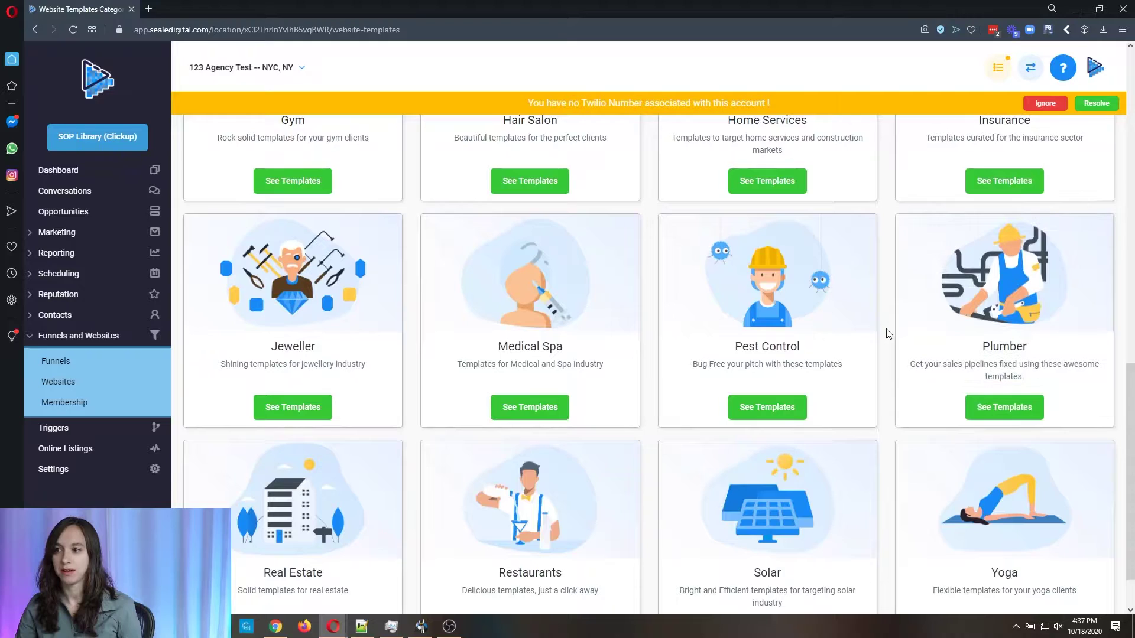
{"action": "scroll", "coordinate": [851, 342], "scroll_direction": "down", "scroll_amount": 1}
{"action": "left_click", "coordinate": [317, 564]}
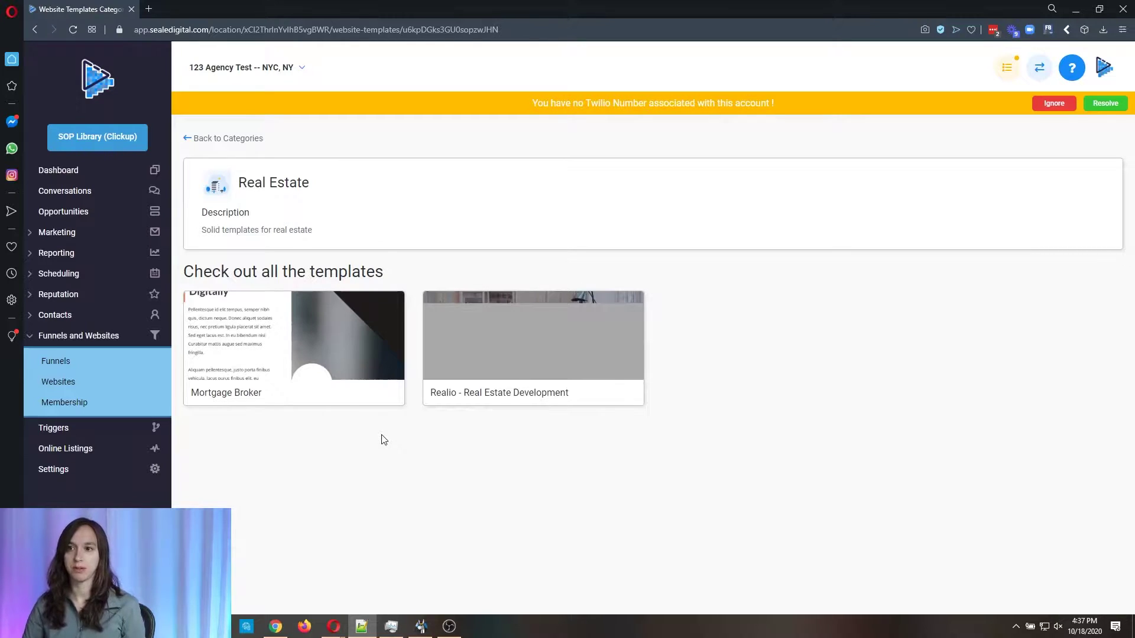
{"action": "left_click", "coordinate": [330, 346]}
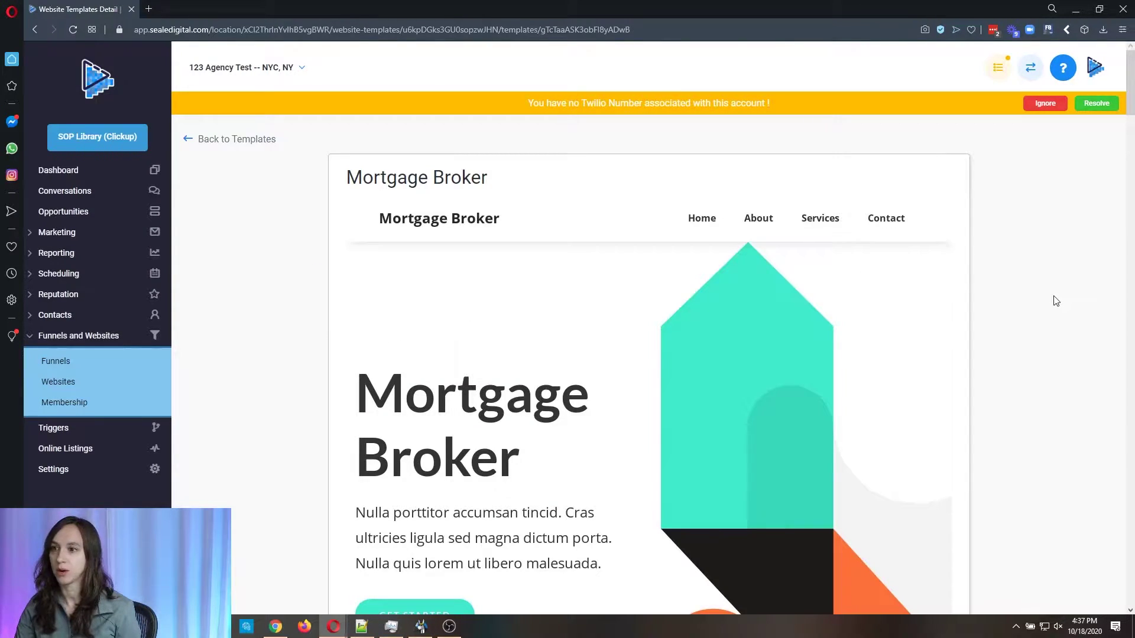
{"action": "left_click_drag", "start_coordinate": [1129, 79], "coordinate": [1129, 585]}
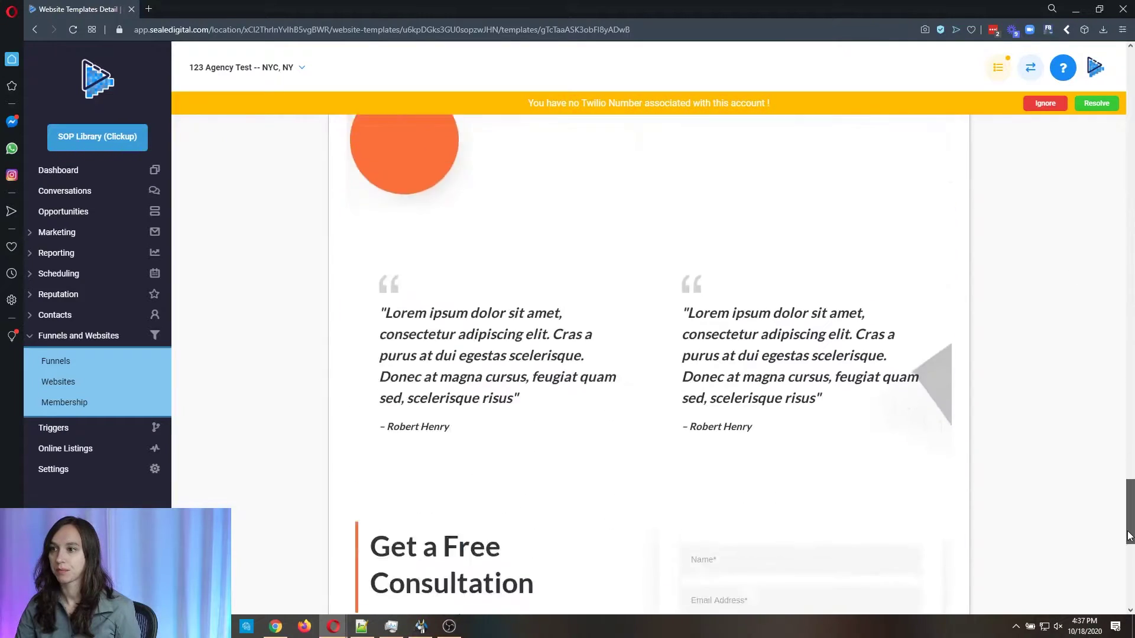
{"action": "left_click", "coordinate": [684, 459]}
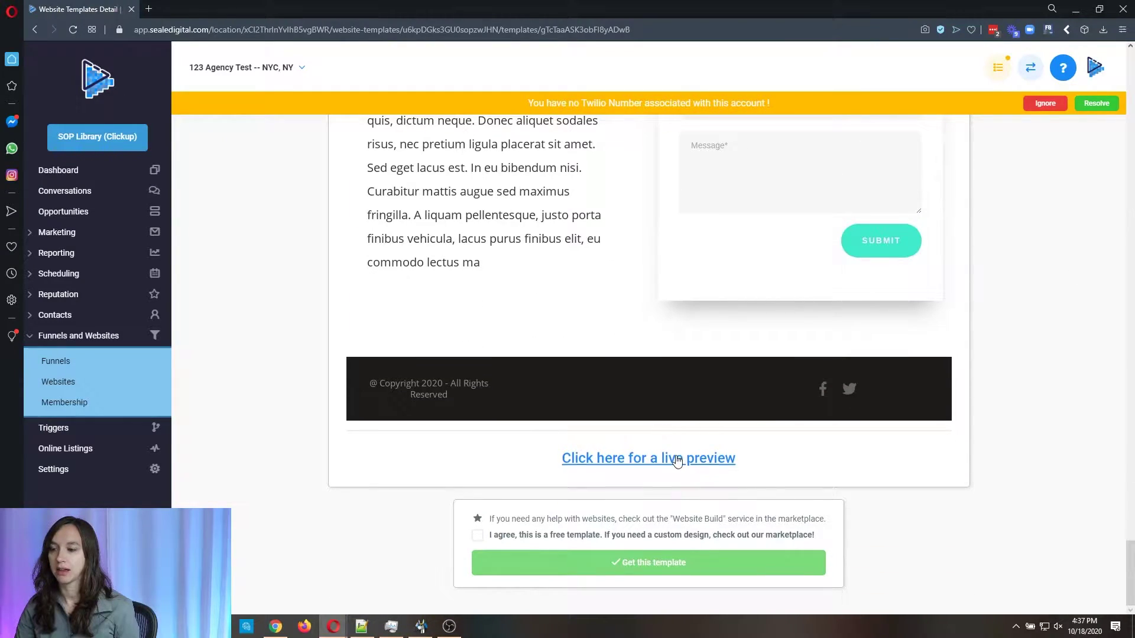
Agree to the free-template terms and get the Mortgage Broker template.
{"action": "left_click", "coordinate": [92, 11]}
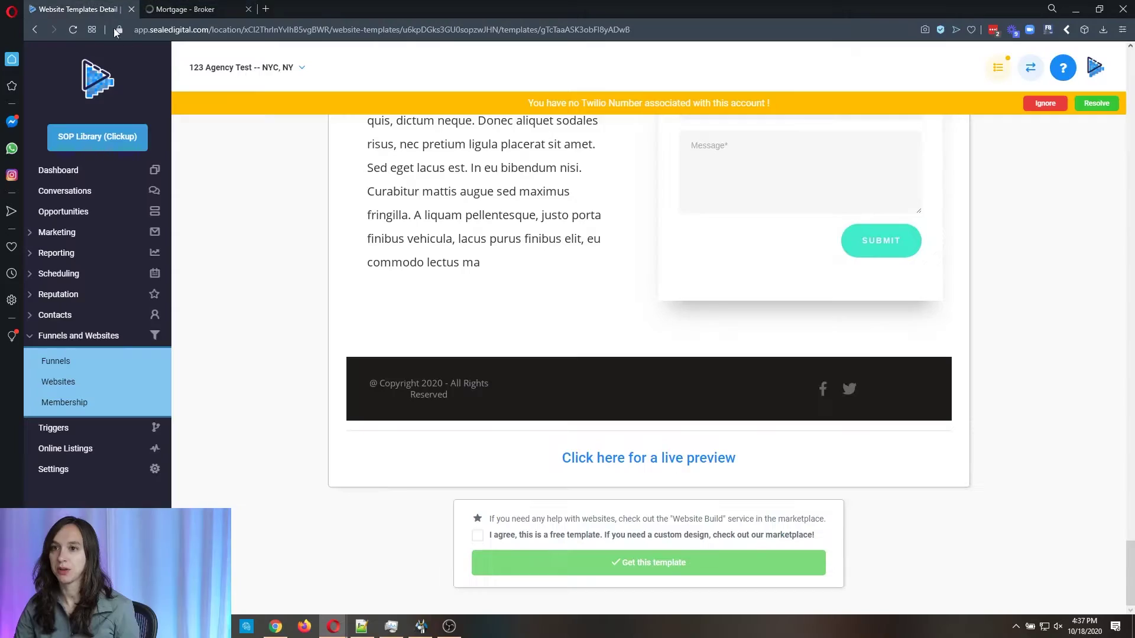
{"action": "left_click", "coordinate": [477, 535]}
{"action": "left_click", "coordinate": [520, 568]}
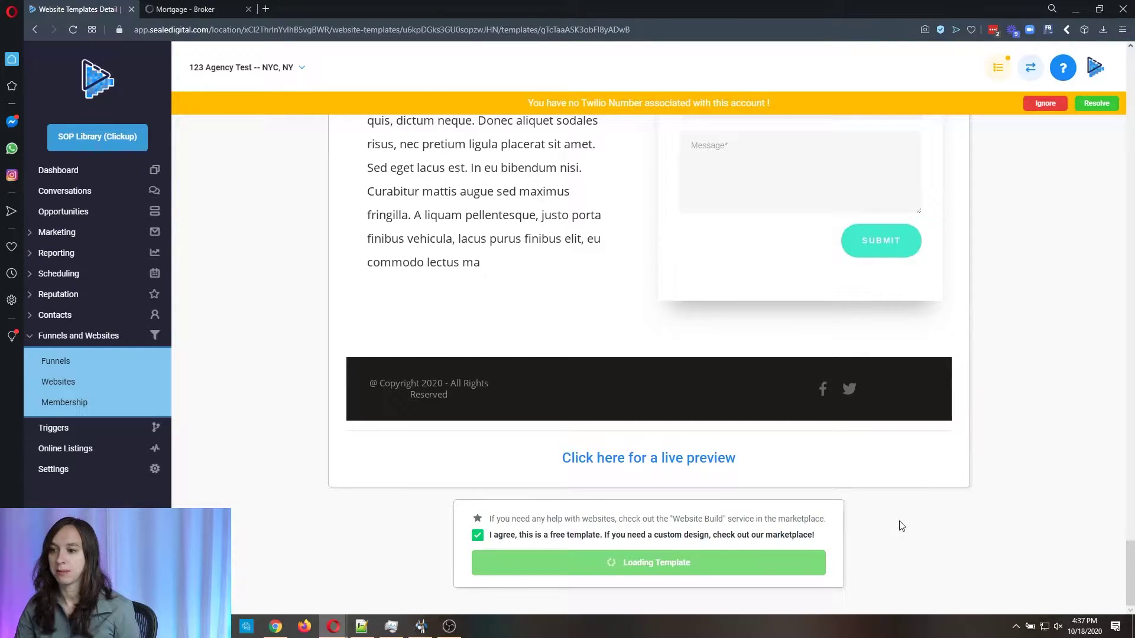
{"action": "key", "text": "ctrl+Tab"}
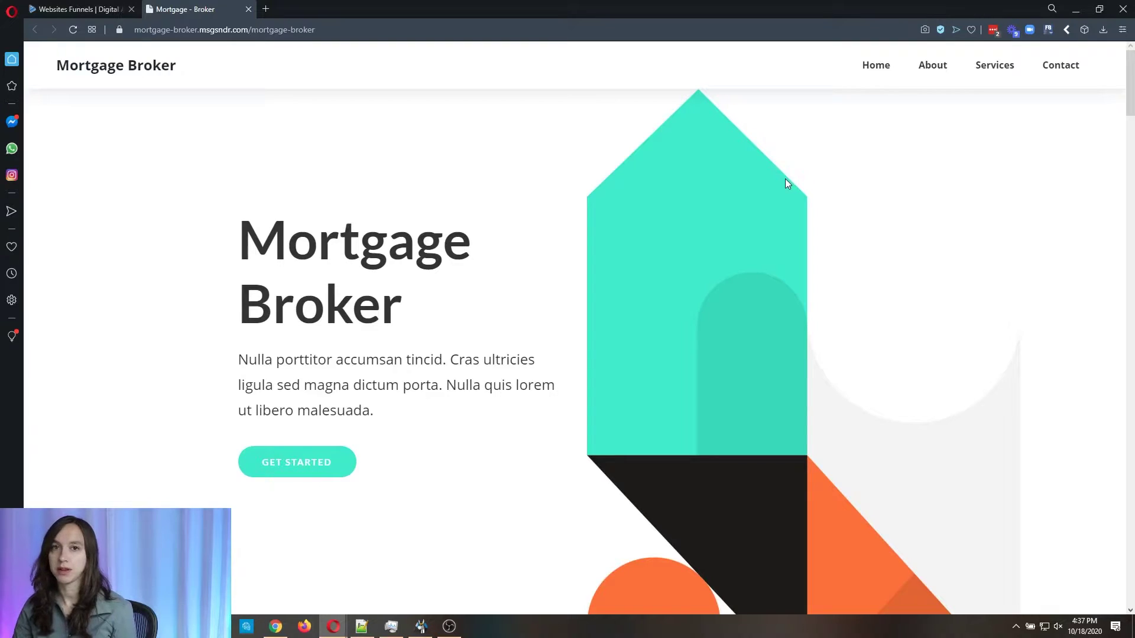
{"action": "scroll", "coordinate": [644, 307], "scroll_direction": "down", "scroll_amount": 3}
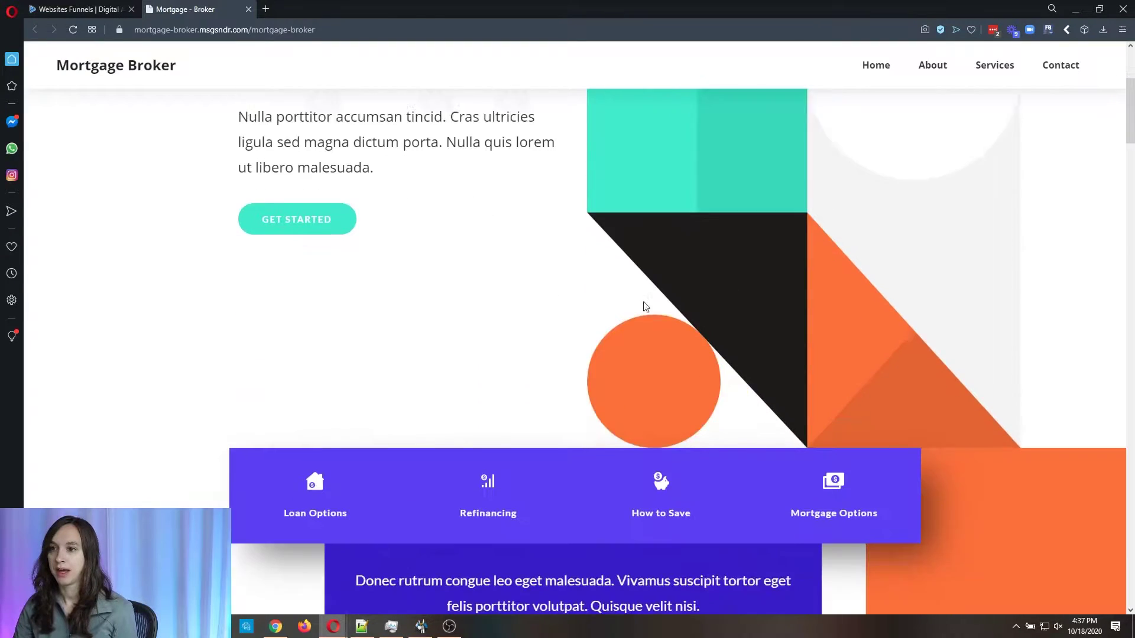
{"action": "scroll", "coordinate": [645, 305], "scroll_direction": "down", "scroll_amount": 4}
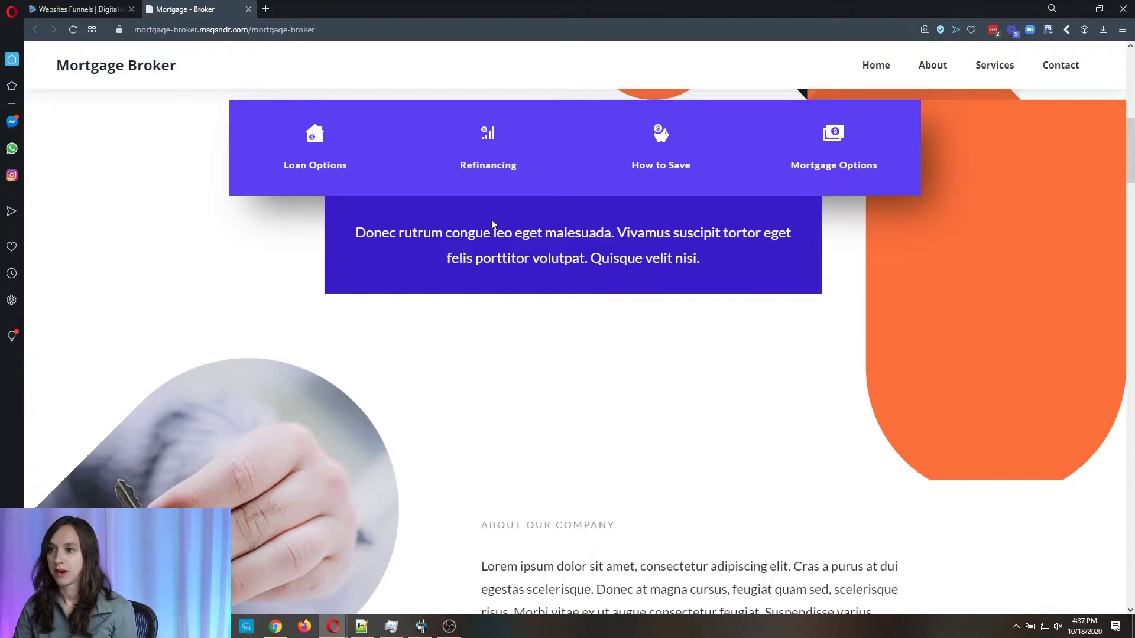
{"action": "scroll", "coordinate": [567, 264], "scroll_direction": "down", "scroll_amount": 3}
{"action": "scroll", "coordinate": [563, 261], "scroll_direction": "down", "scroll_amount": 3}
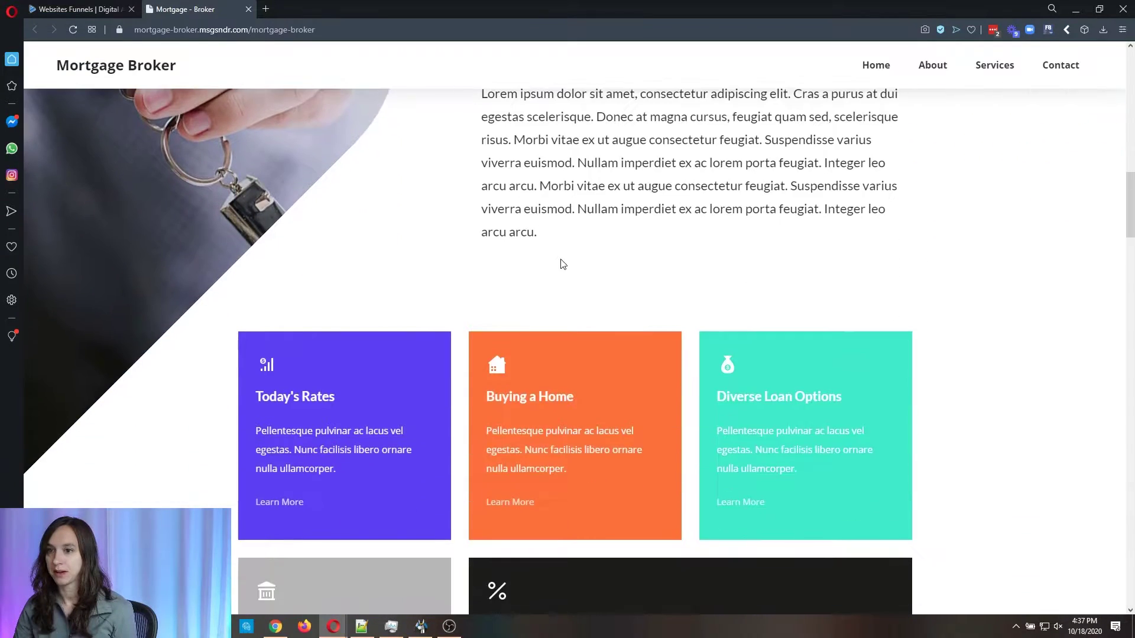
{"action": "scroll", "coordinate": [745, 268], "scroll_direction": "down", "scroll_amount": 3}
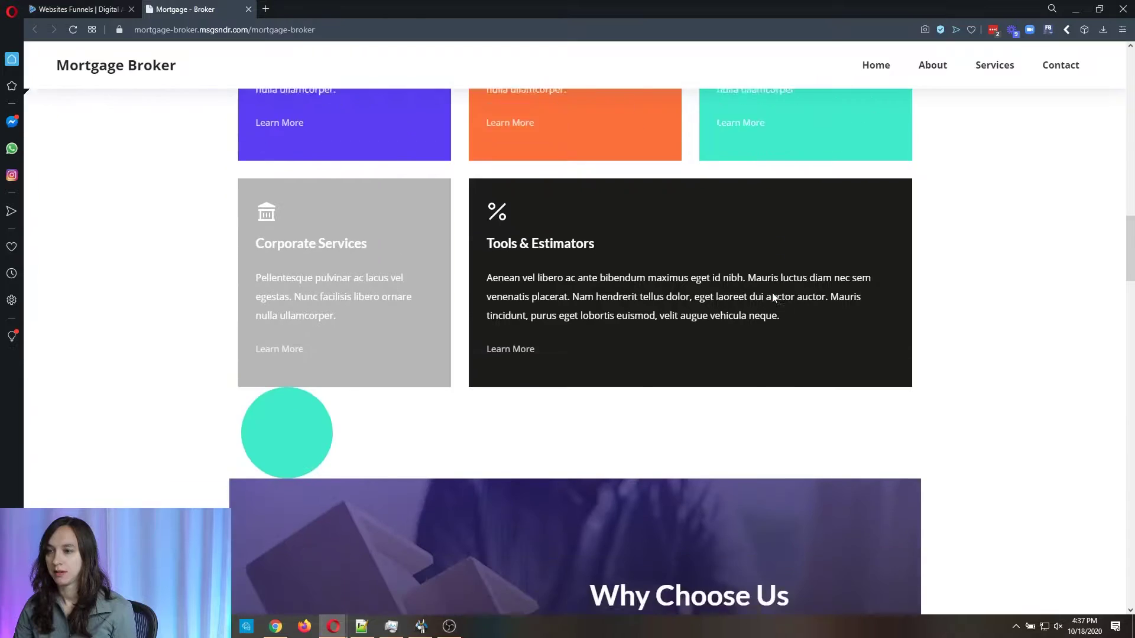
{"action": "scroll", "coordinate": [647, 290], "scroll_direction": "down", "scroll_amount": 3}
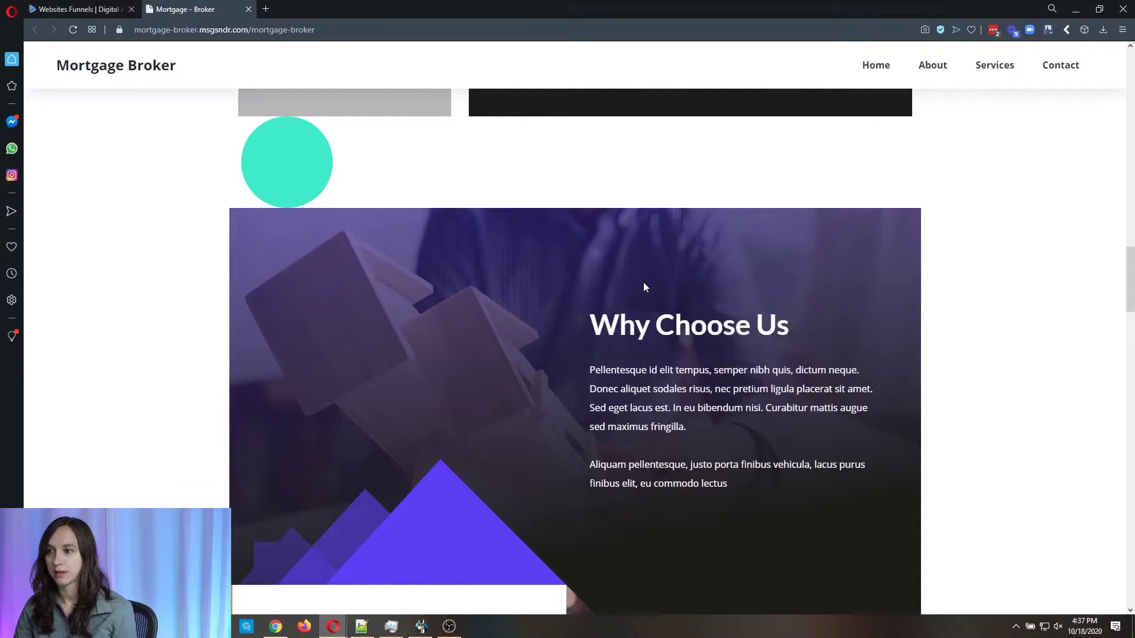
{"action": "scroll", "coordinate": [674, 293], "scroll_direction": "down", "scroll_amount": 3}
{"action": "scroll", "coordinate": [458, 271], "scroll_direction": "down", "scroll_amount": 3}
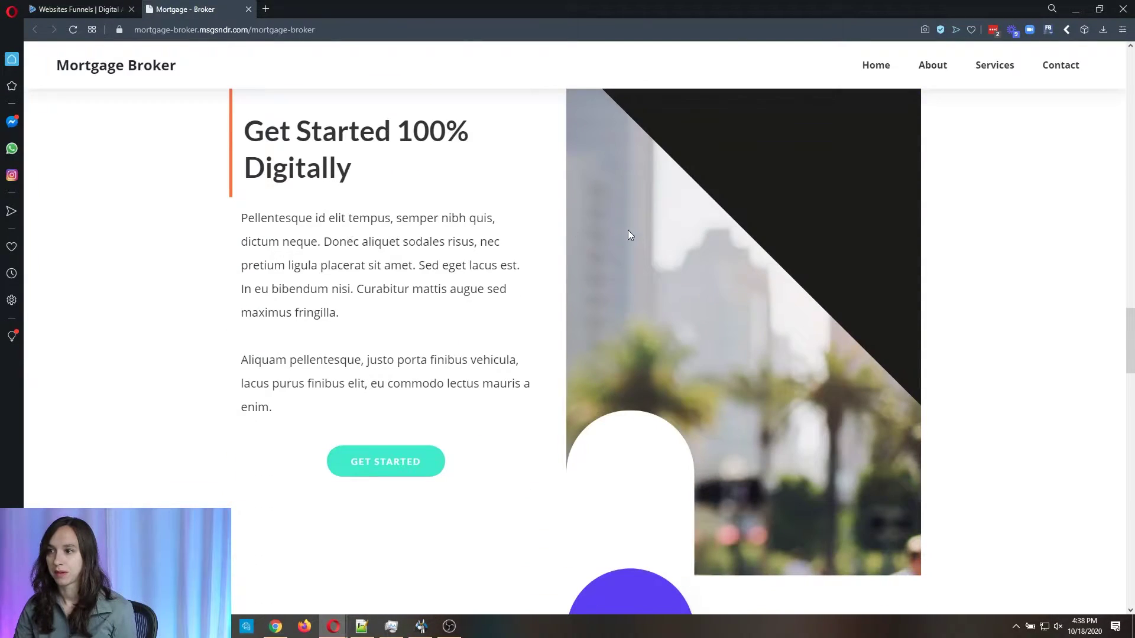
{"action": "scroll", "coordinate": [628, 234], "scroll_direction": "down", "scroll_amount": 2}
{"action": "scroll", "coordinate": [751, 276], "scroll_direction": "down", "scroll_amount": 3}
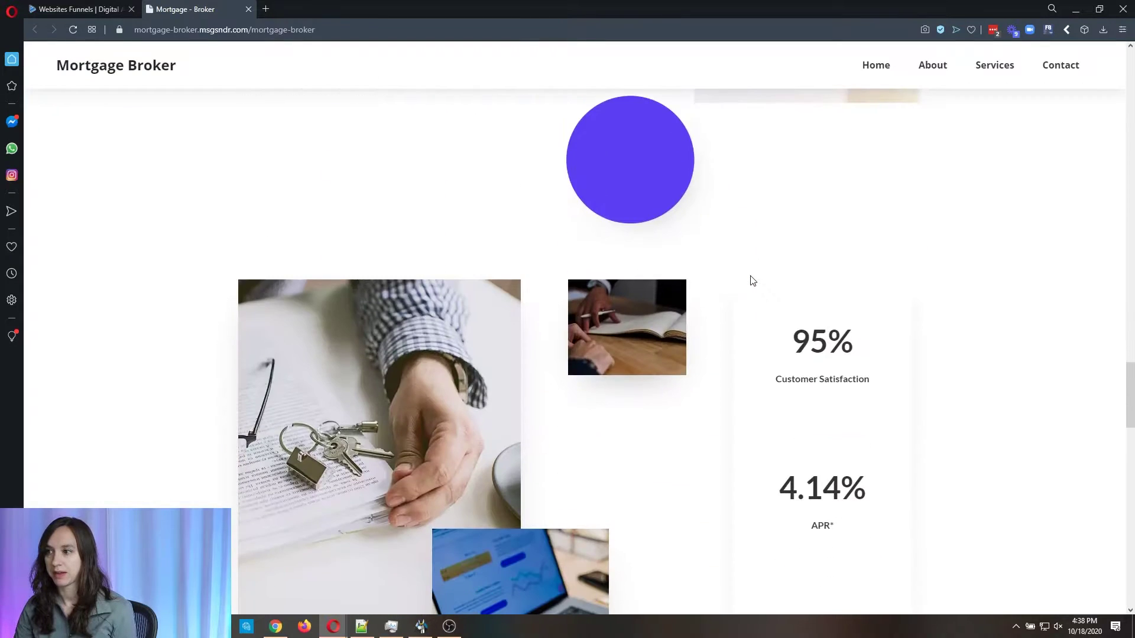
{"action": "scroll", "coordinate": [752, 281], "scroll_direction": "down", "scroll_amount": 3}
{"action": "scroll", "coordinate": [409, 337], "scroll_direction": "down", "scroll_amount": 3}
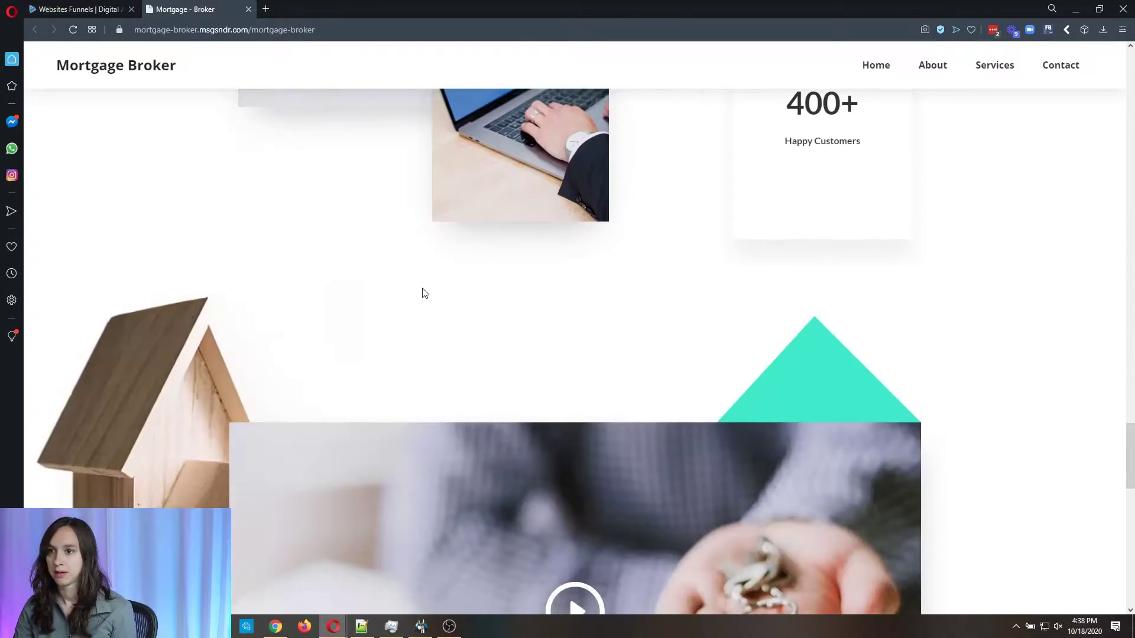
{"action": "scroll", "coordinate": [421, 294], "scroll_direction": "down", "scroll_amount": 4}
{"action": "scroll", "coordinate": [592, 327], "scroll_direction": "down", "scroll_amount": 3}
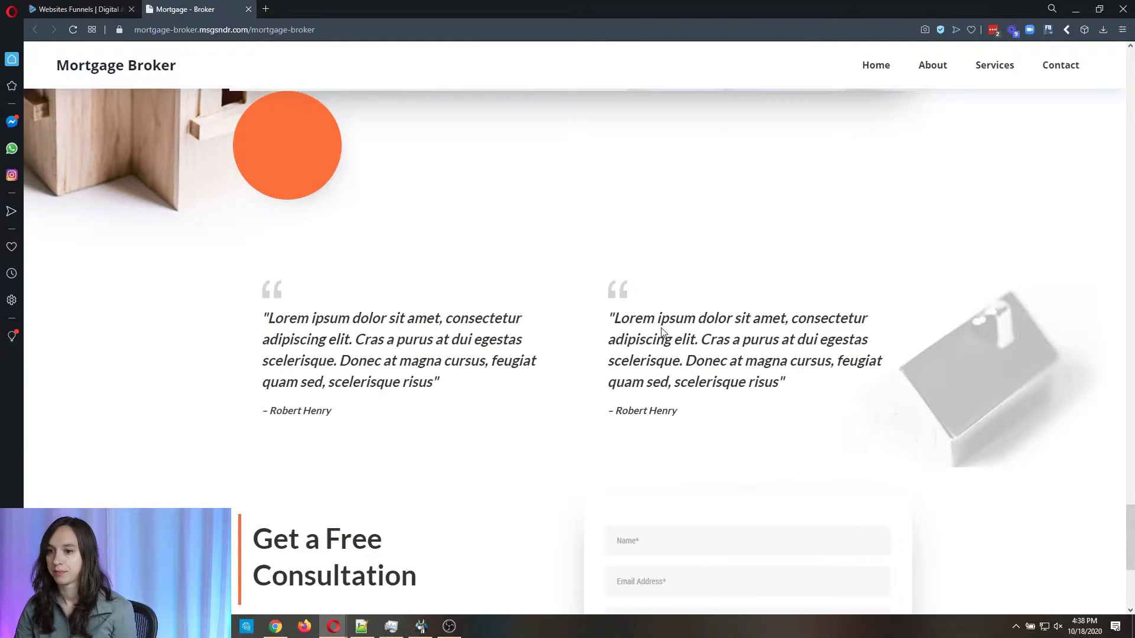
{"action": "scroll", "coordinate": [662, 332], "scroll_direction": "down", "scroll_amount": 3}
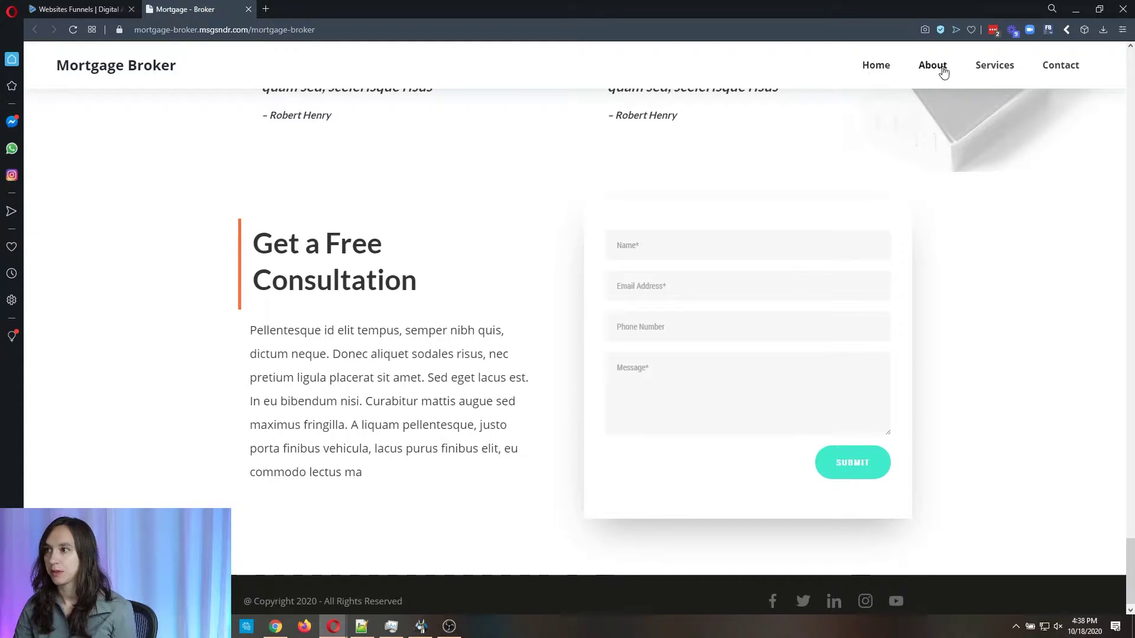
View the Mortgage Broker preview's Services page, then return to the websites list.
{"action": "left_click", "coordinate": [995, 66]}
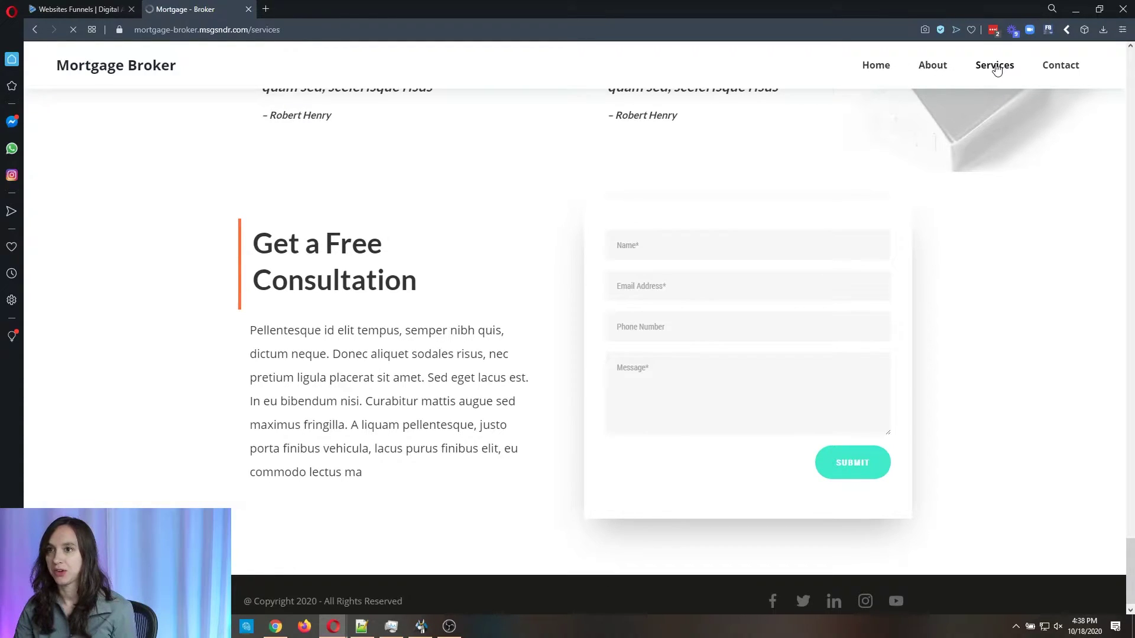
{"action": "scroll", "coordinate": [926, 227], "scroll_direction": "down", "scroll_amount": 3}
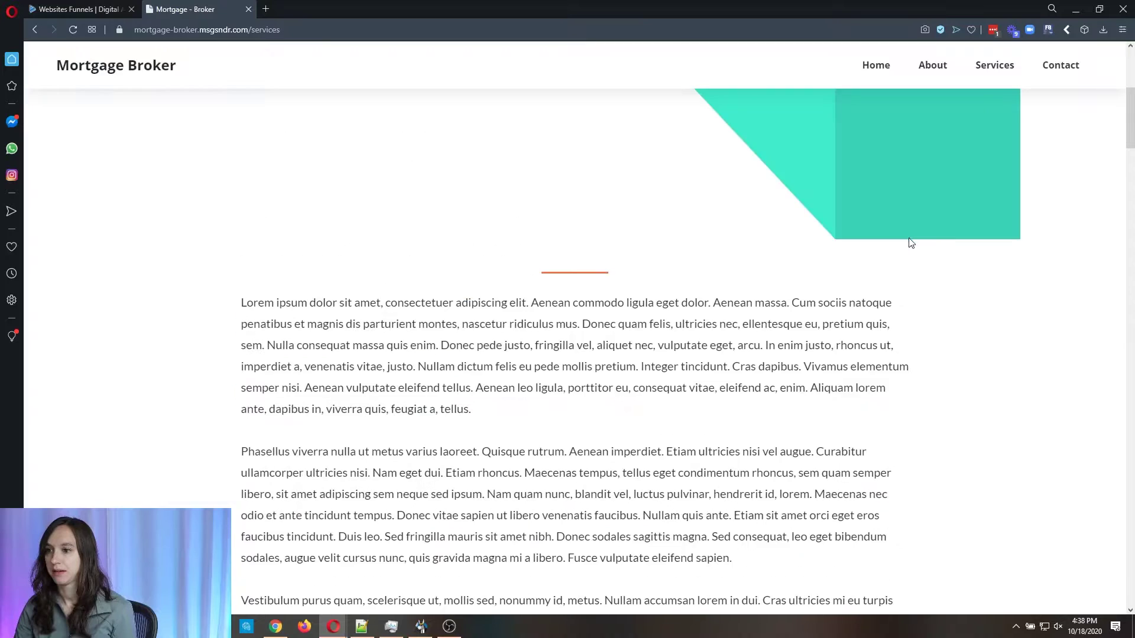
{"action": "scroll", "coordinate": [927, 227], "scroll_direction": "down", "scroll_amount": 3}
{"action": "scroll", "coordinate": [927, 227], "scroll_direction": "down", "scroll_amount": 3}
{"action": "scroll", "coordinate": [932, 231], "scroll_direction": "up", "scroll_amount": 5}
{"action": "scroll", "coordinate": [931, 231], "scroll_direction": "up", "scroll_amount": 5}
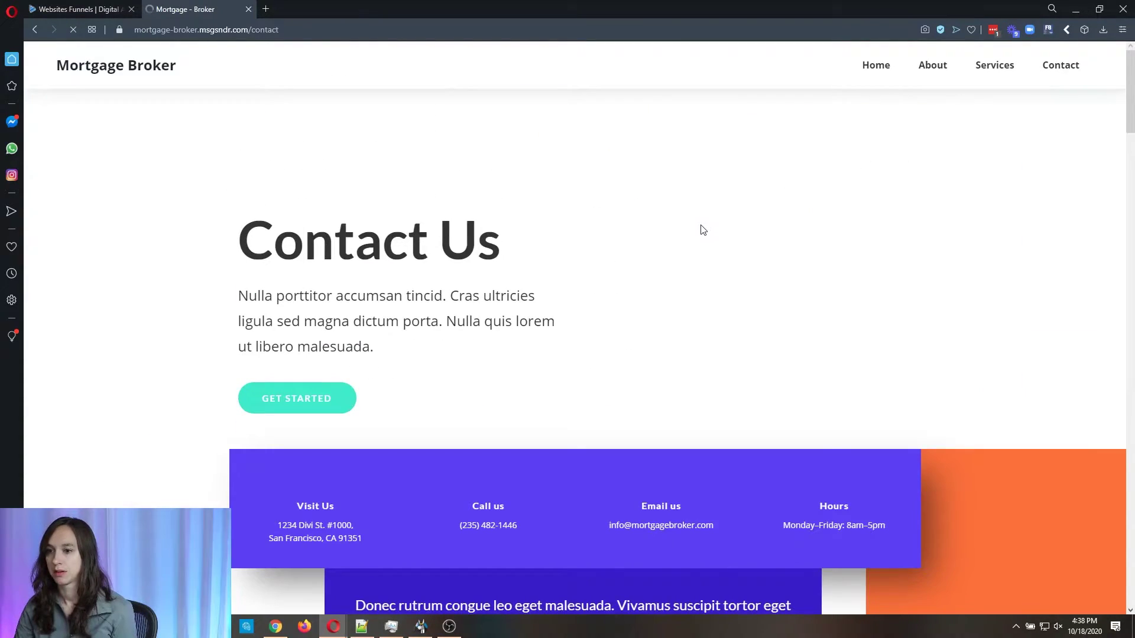
{"action": "scroll", "coordinate": [700, 229], "scroll_direction": "down", "scroll_amount": 3}
{"action": "scroll", "coordinate": [701, 230], "scroll_direction": "down", "scroll_amount": 3}
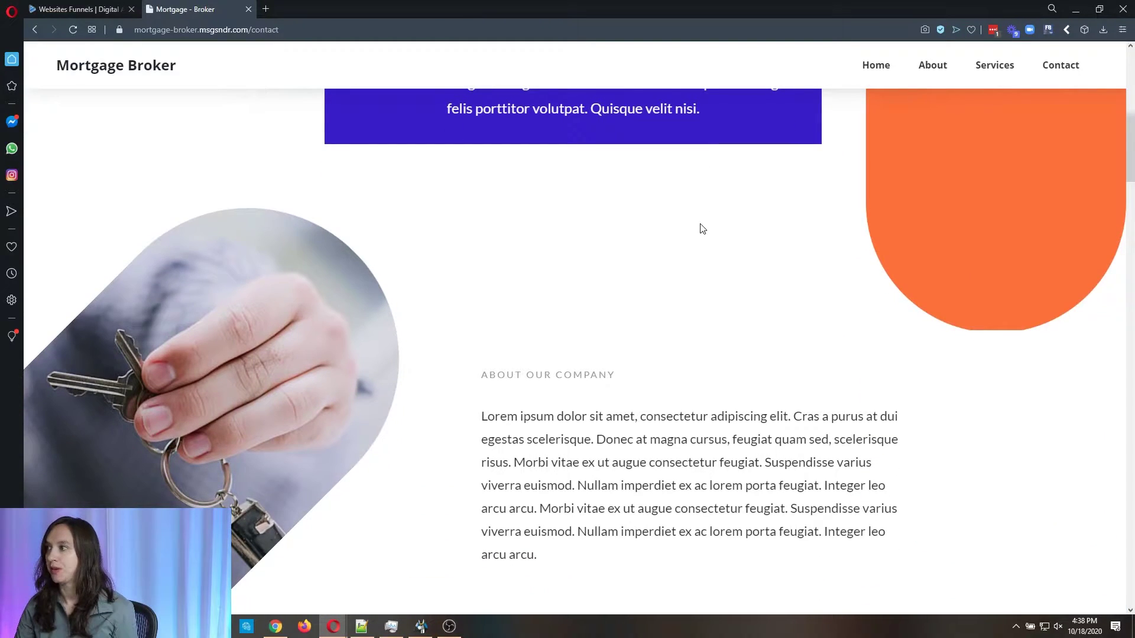
{"action": "left_click", "coordinate": [114, 7]}
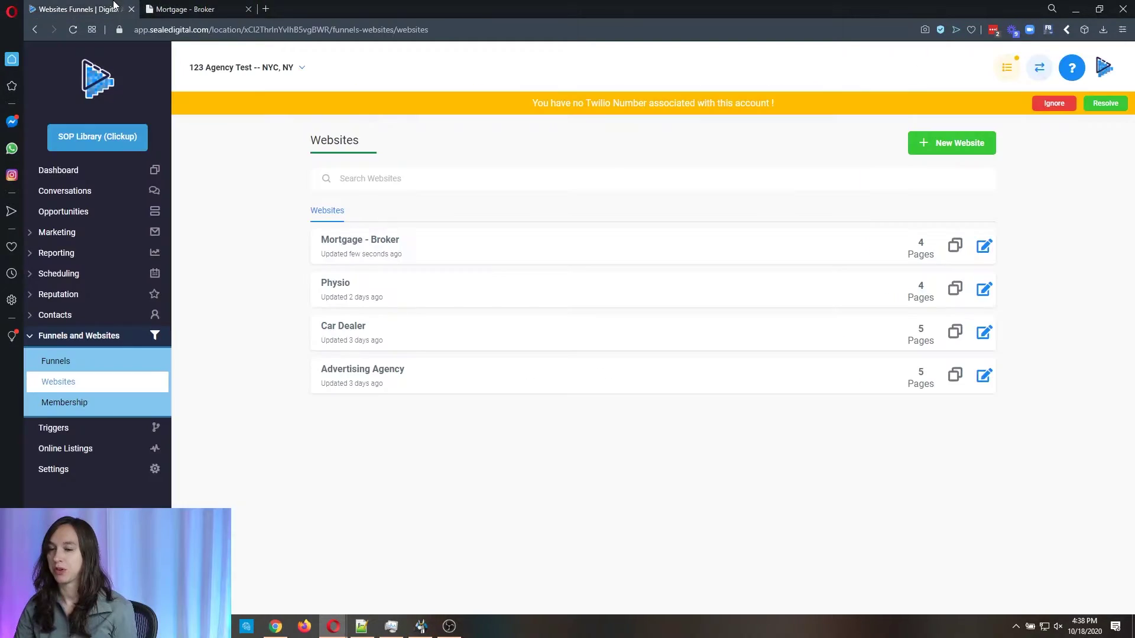
Open the Mortgage - Broker site's pages and check the Contact page's options menu.
{"action": "left_click", "coordinate": [375, 242]}
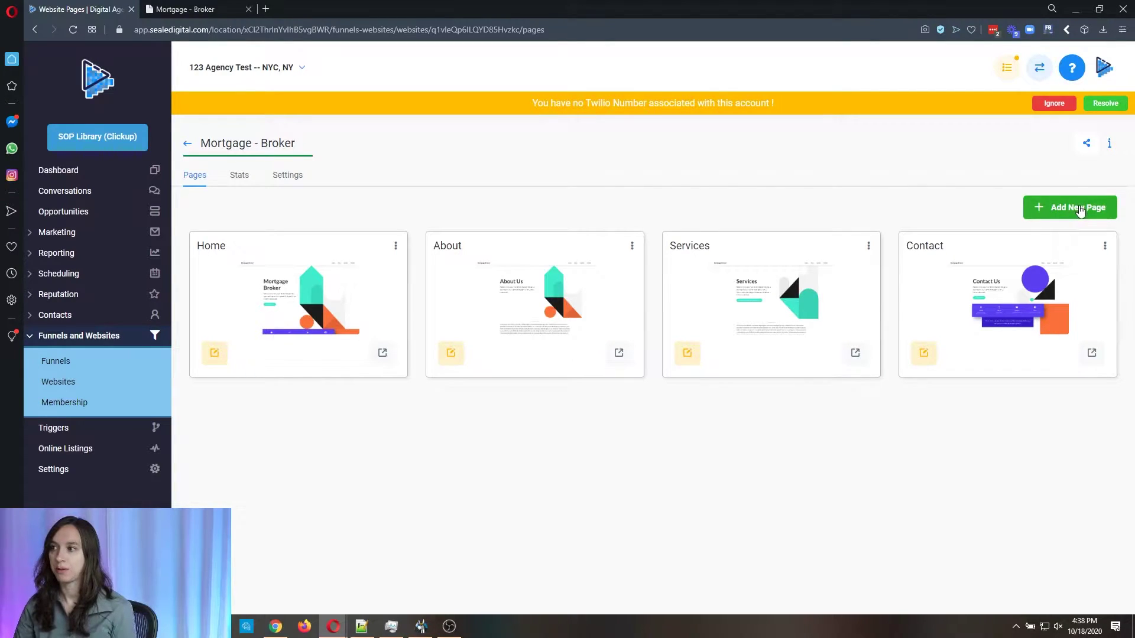
{"action": "left_click", "coordinate": [1103, 249]}
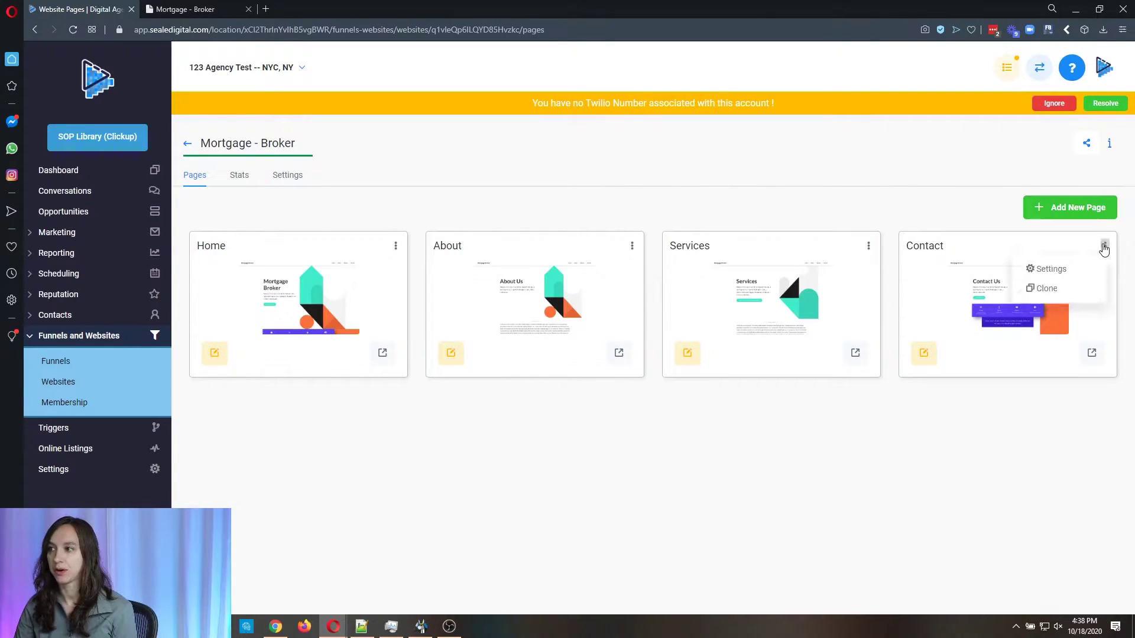
{"action": "left_click", "coordinate": [1103, 250]}
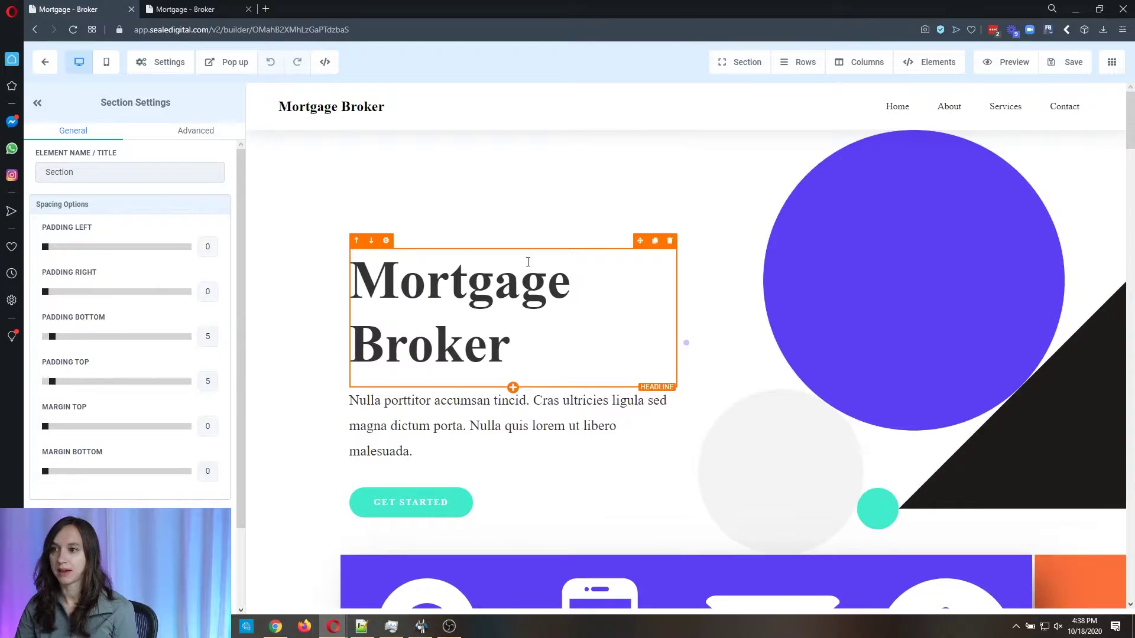
Make the headline 'Mortgage Brokers asdf', append 'asdf' to the paragraph, and inspect the button and envelope image.
{"action": "left_click", "coordinate": [488, 325]}
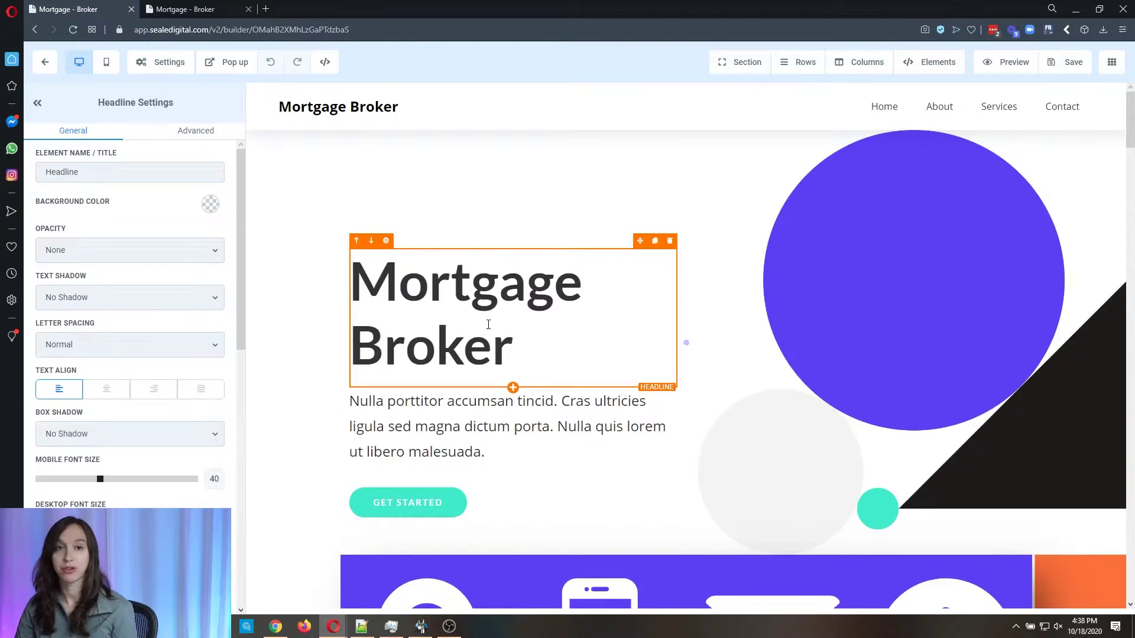
{"action": "left_click", "coordinate": [513, 357]}
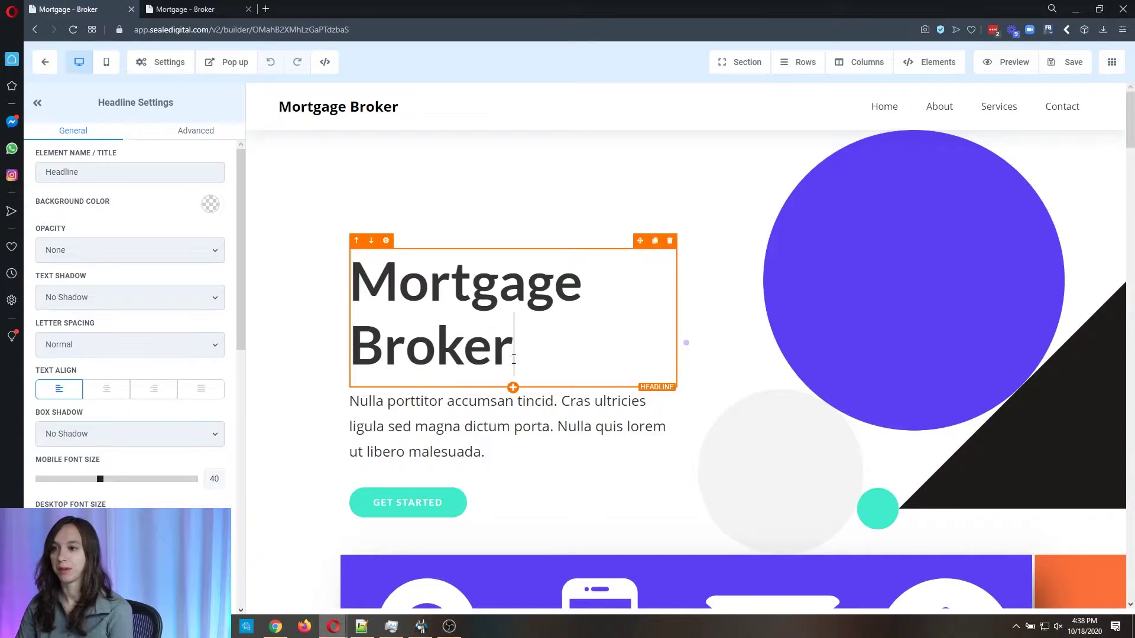
{"action": "type", "text": "s "}
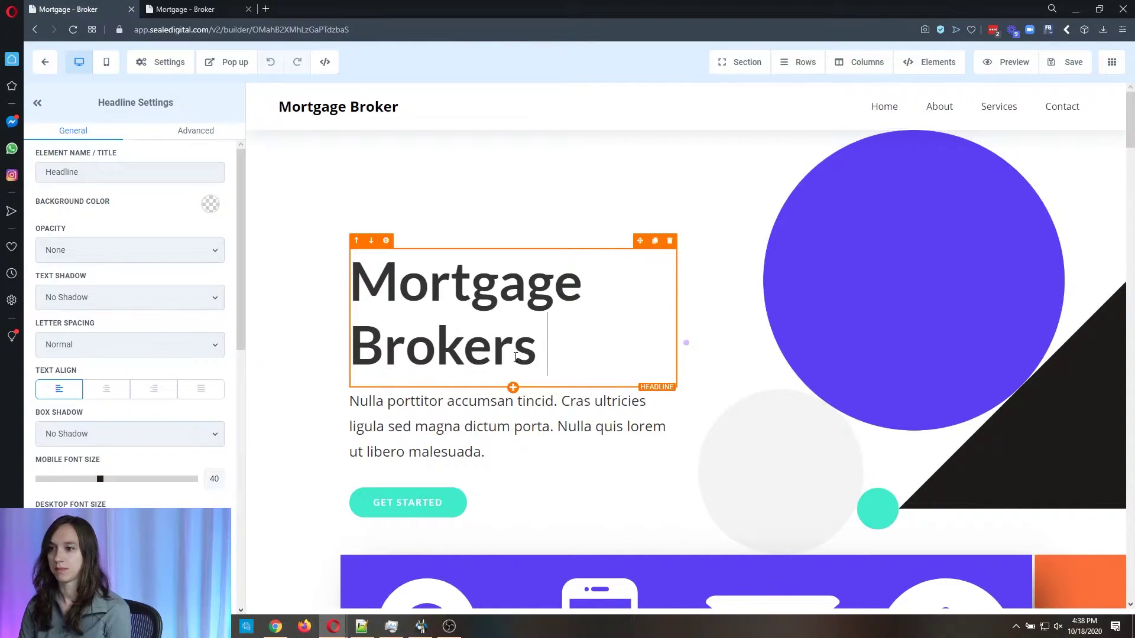
{"action": "type", "text": "asdf"}
{"action": "left_click", "coordinate": [526, 456]}
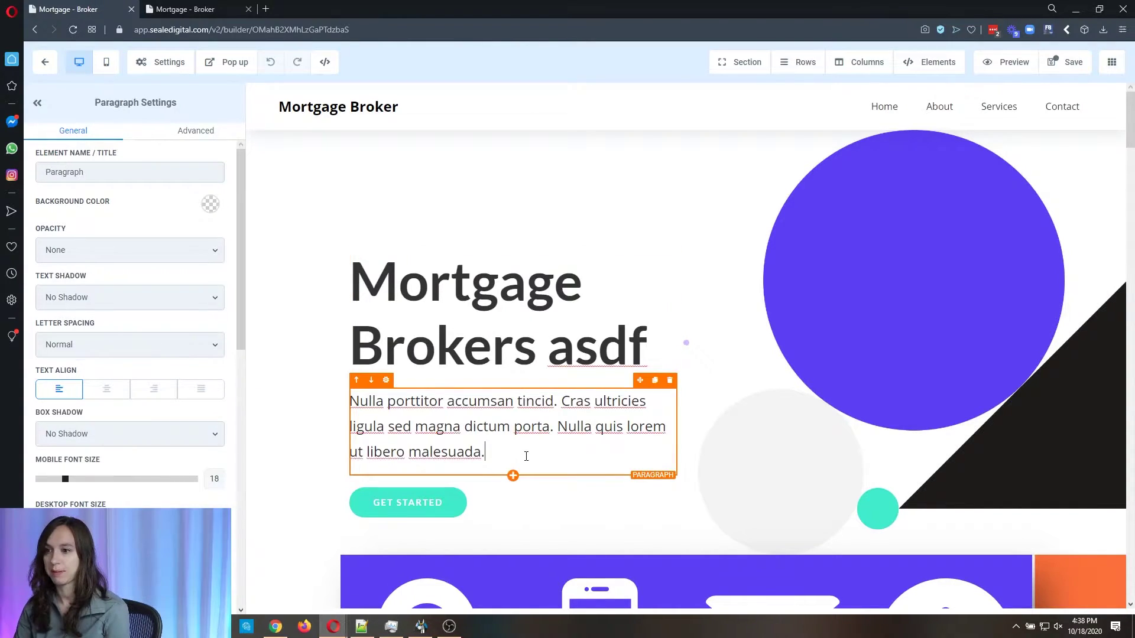
{"action": "type", "text": "f"}
{"action": "left_click", "coordinate": [444, 502]}
{"action": "scroll", "coordinate": [200, 474], "scroll_direction": "down", "scroll_amount": 5}
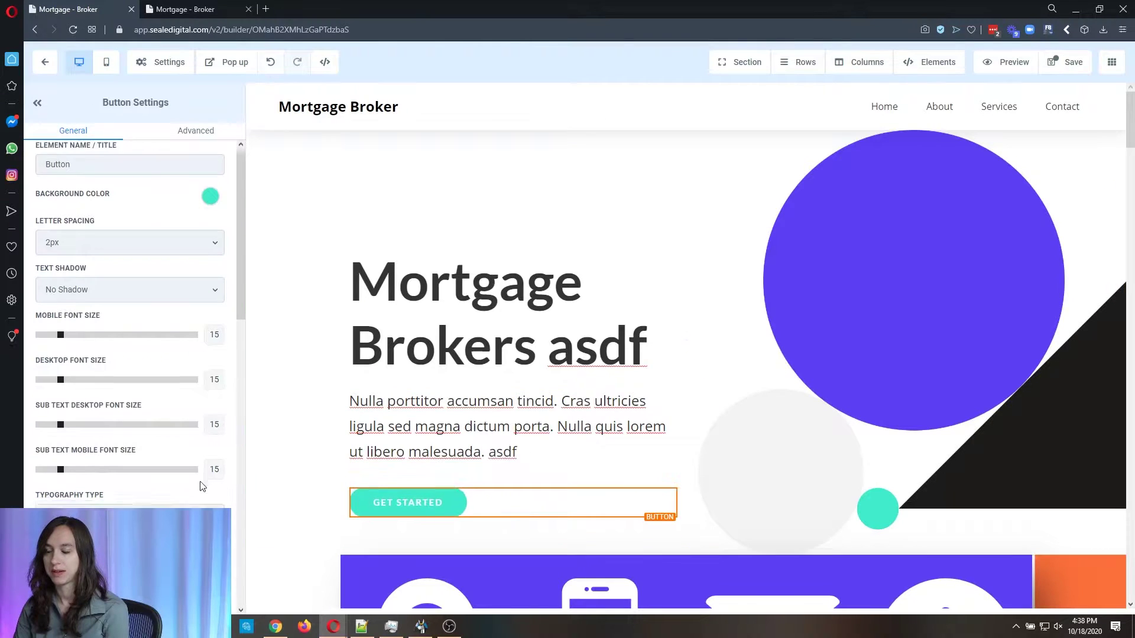
{"action": "scroll", "coordinate": [201, 474], "scroll_direction": "down", "scroll_amount": 3}
{"action": "scroll", "coordinate": [191, 483], "scroll_direction": "down", "scroll_amount": 2}
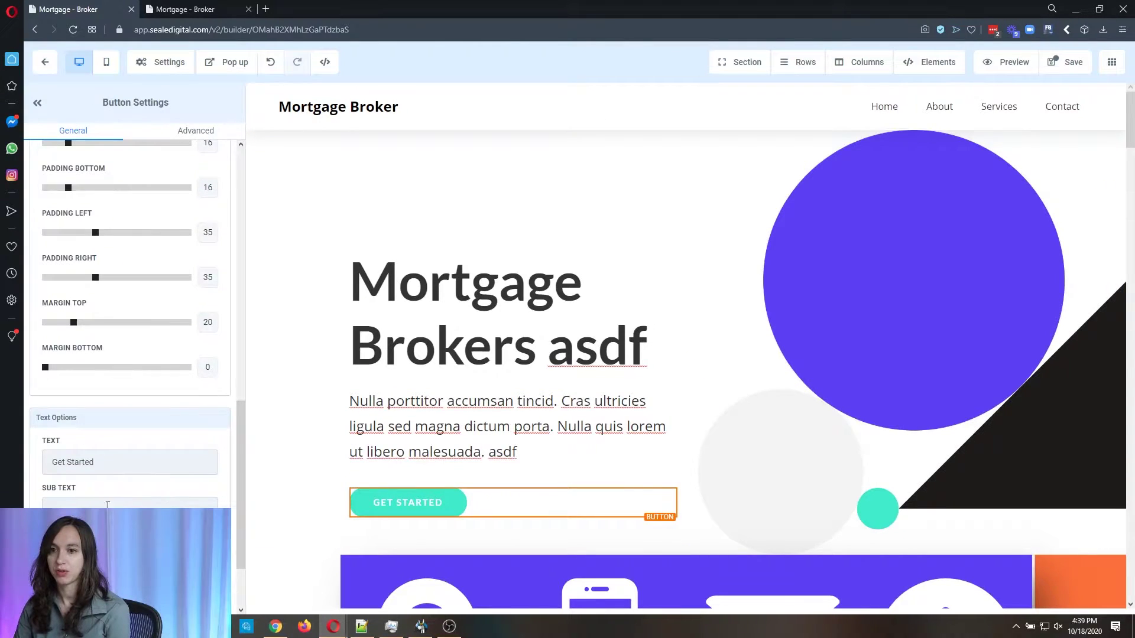
{"action": "scroll", "coordinate": [106, 496], "scroll_direction": "down", "scroll_amount": 2}
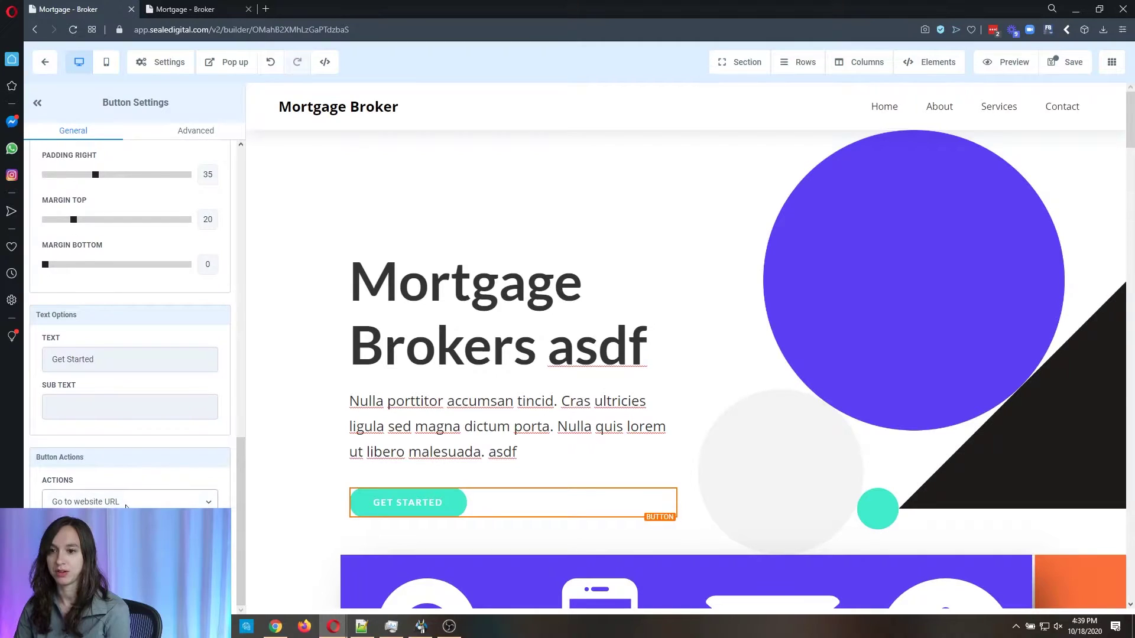
{"action": "scroll", "coordinate": [133, 355], "scroll_direction": "up", "scroll_amount": 2}
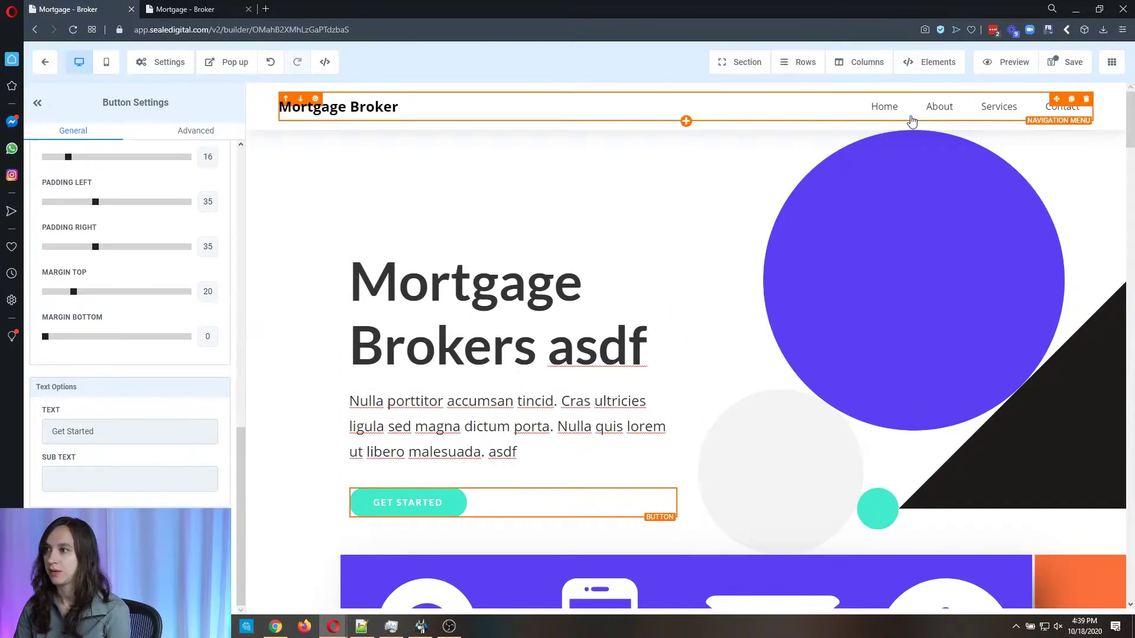
{"action": "scroll", "coordinate": [995, 113], "scroll_direction": "down", "scroll_amount": 4}
{"action": "scroll", "coordinate": [958, 309], "scroll_direction": "down", "scroll_amount": 3}
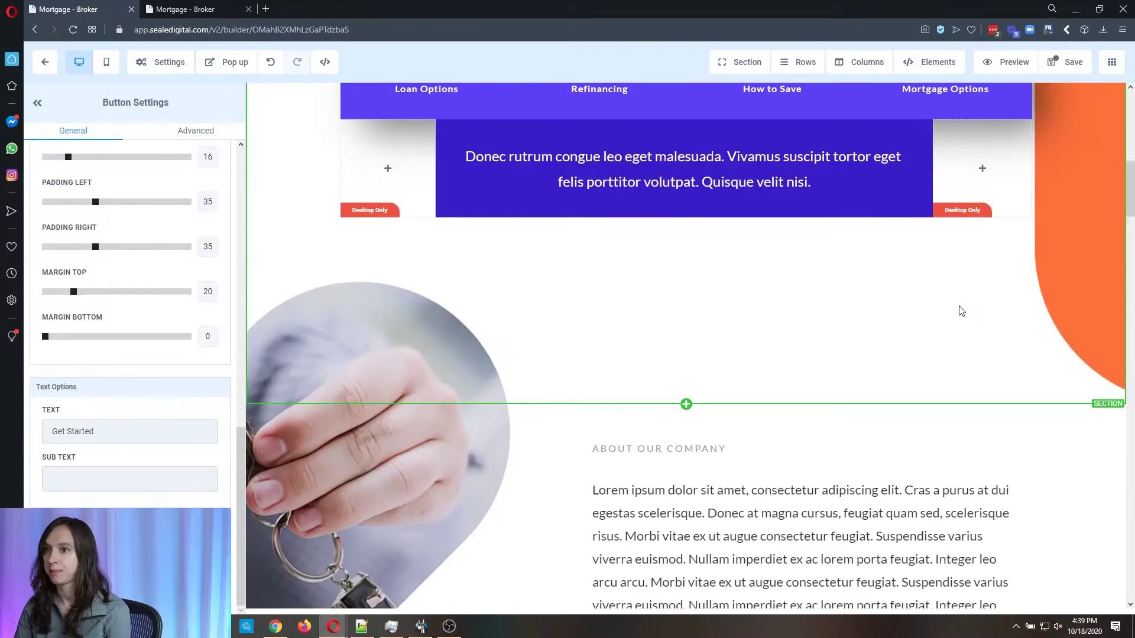
{"action": "scroll", "coordinate": [887, 302], "scroll_direction": "down", "scroll_amount": 4}
{"action": "scroll", "coordinate": [851, 306], "scroll_direction": "up", "scroll_amount": 6}
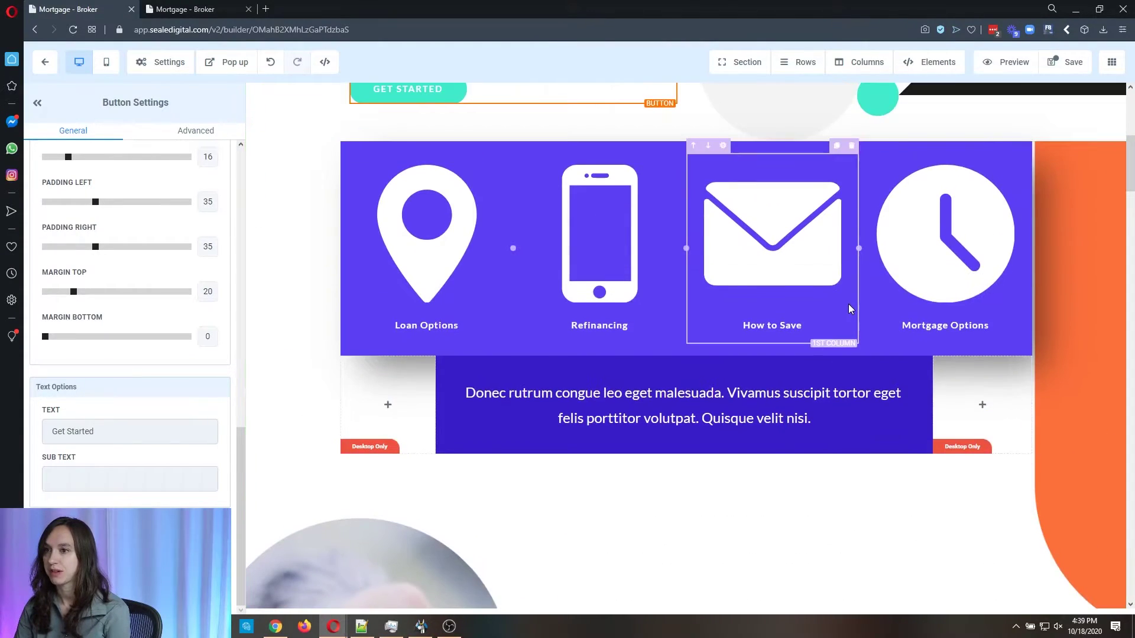
{"action": "scroll", "coordinate": [825, 319], "scroll_direction": "down", "scroll_amount": 3}
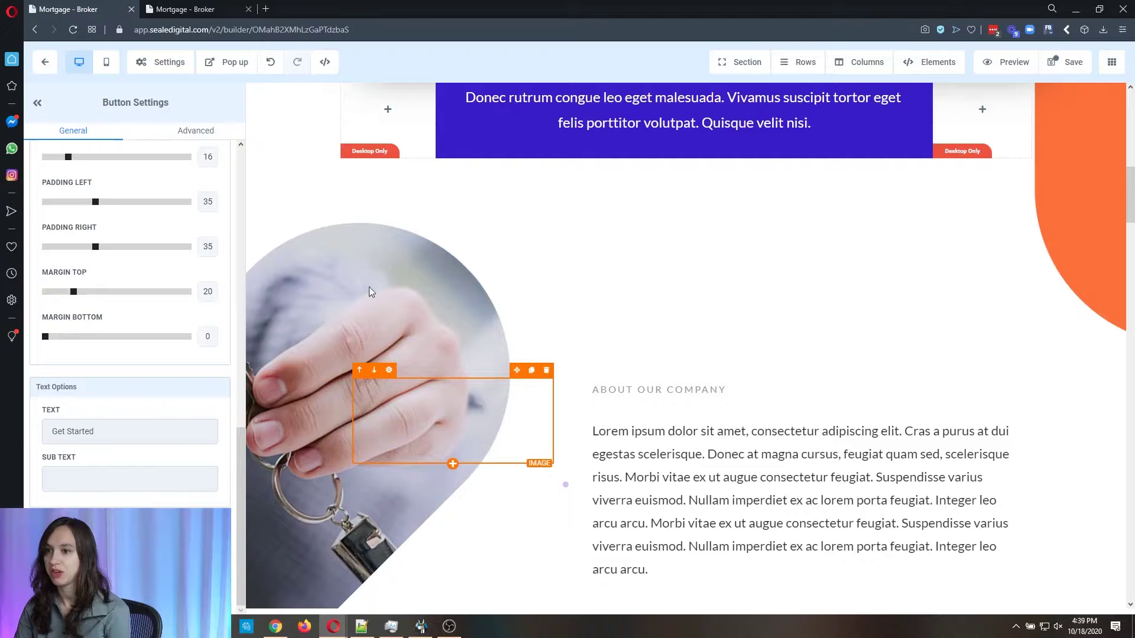
{"action": "scroll", "coordinate": [886, 342], "scroll_direction": "up", "scroll_amount": 5}
{"action": "scroll", "coordinate": [886, 342], "scroll_direction": "up", "scroll_amount": 3}
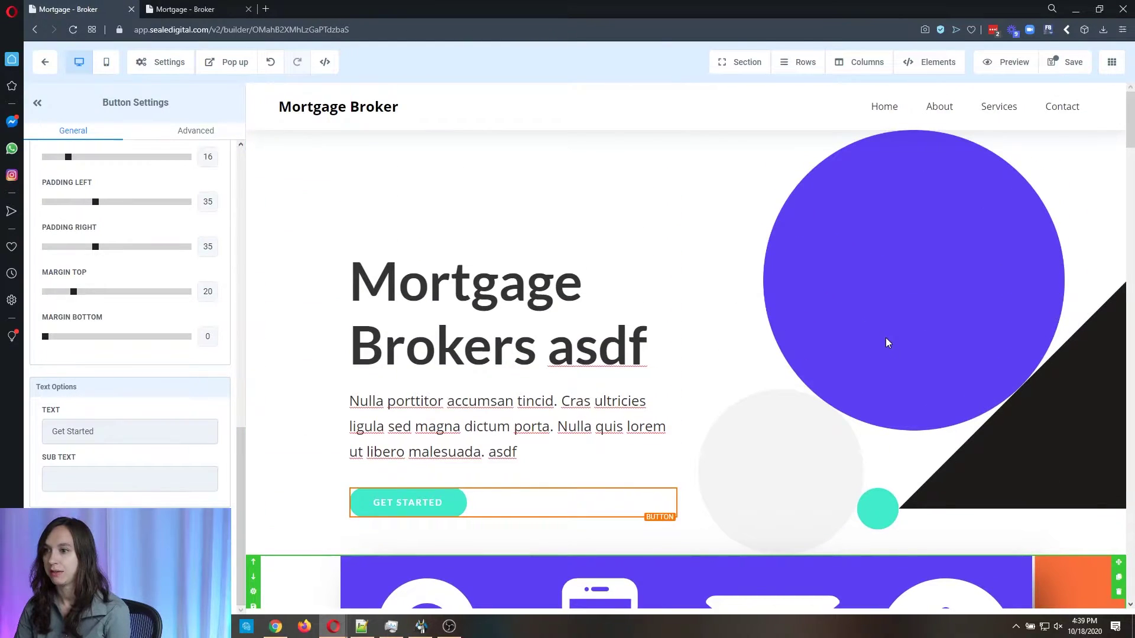
{"action": "scroll", "coordinate": [876, 334], "scroll_direction": "down", "scroll_amount": 5}
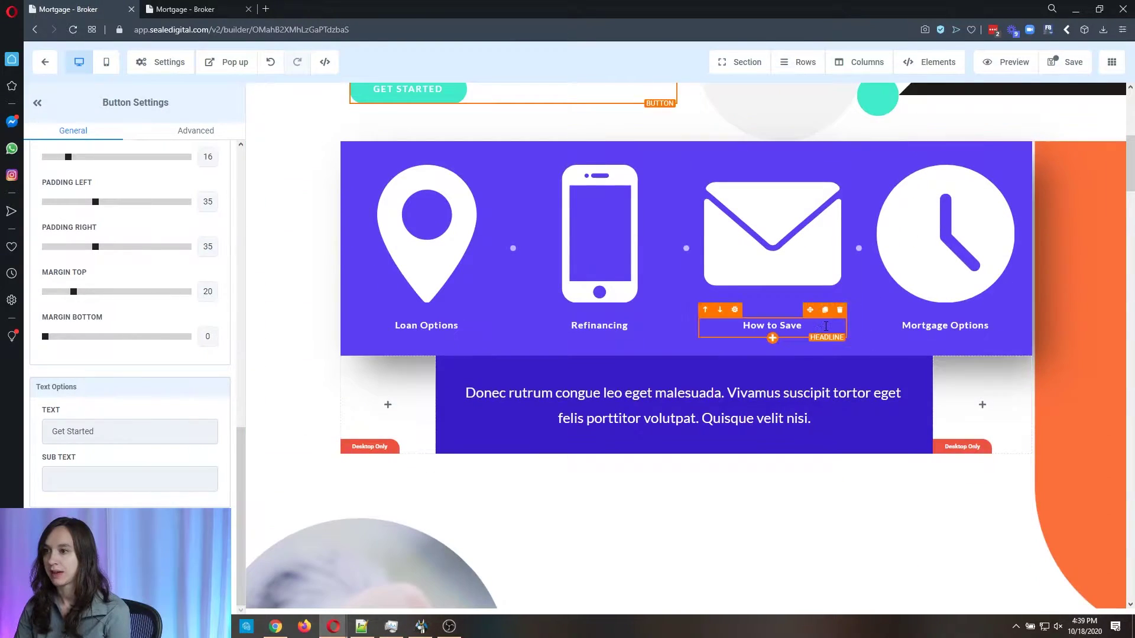
{"action": "left_click", "coordinate": [817, 279]}
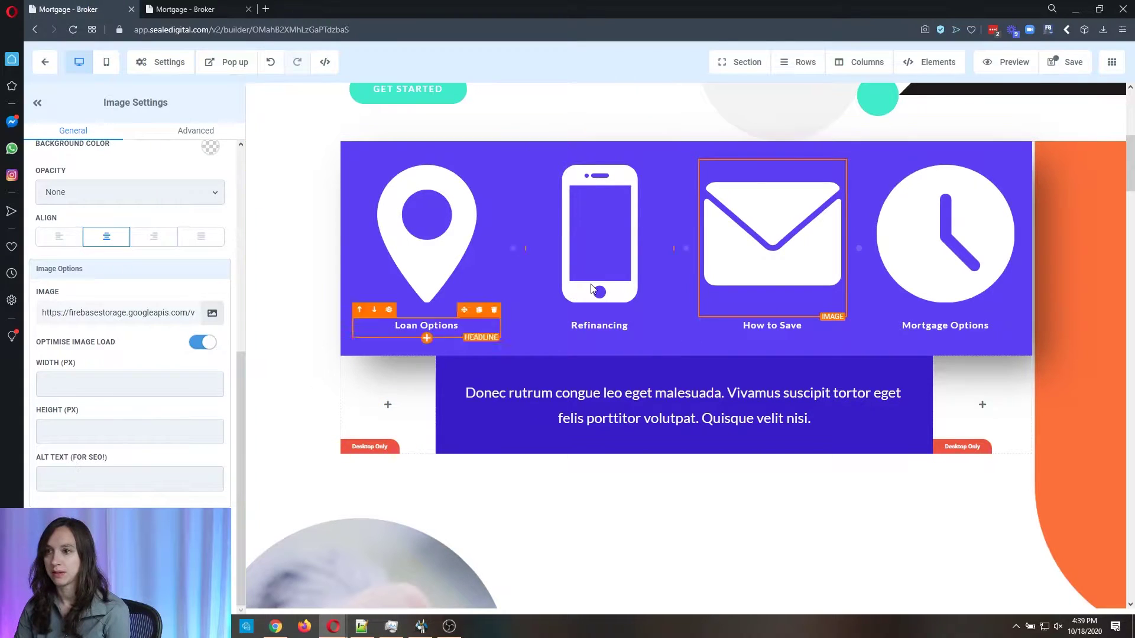
{"action": "left_click", "coordinate": [212, 314]}
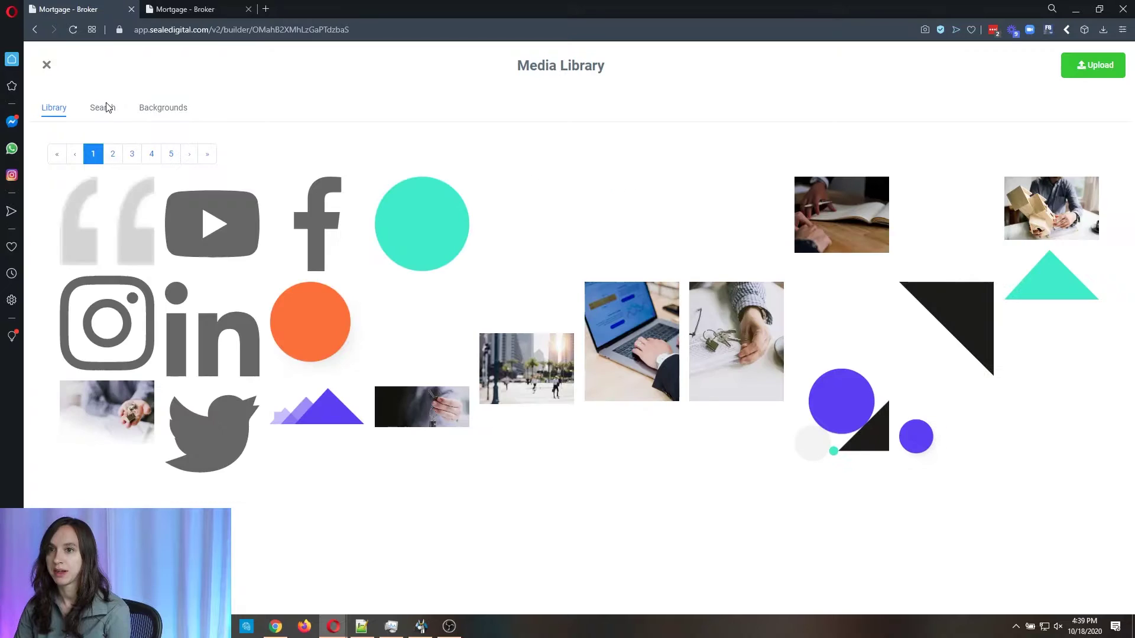
{"action": "left_click", "coordinate": [147, 110]}
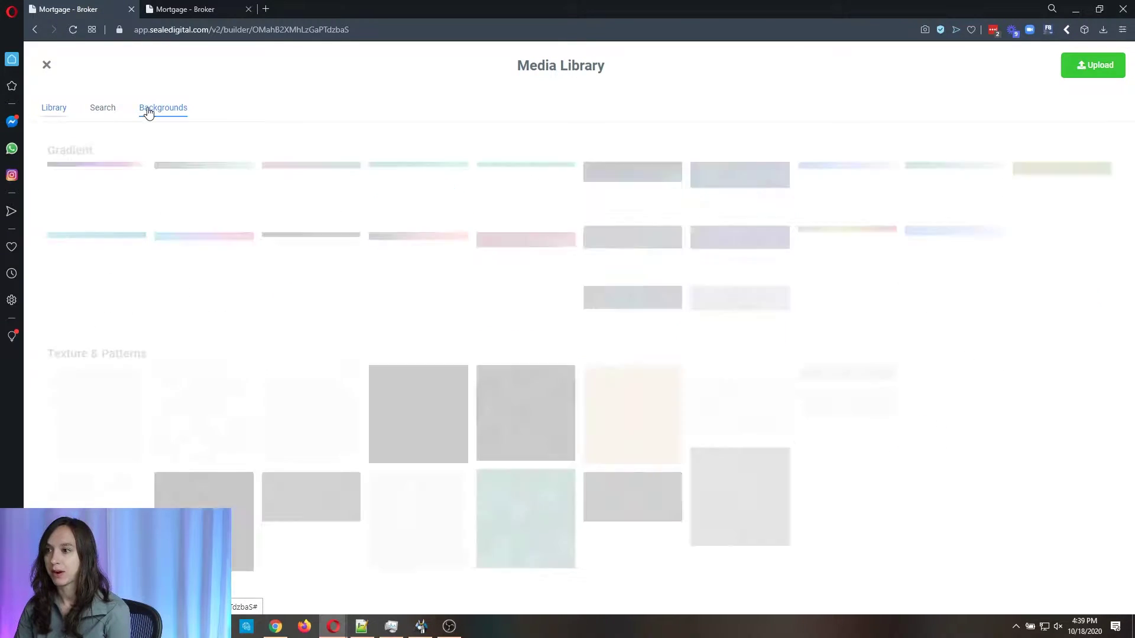
{"action": "left_click", "coordinate": [106, 110]}
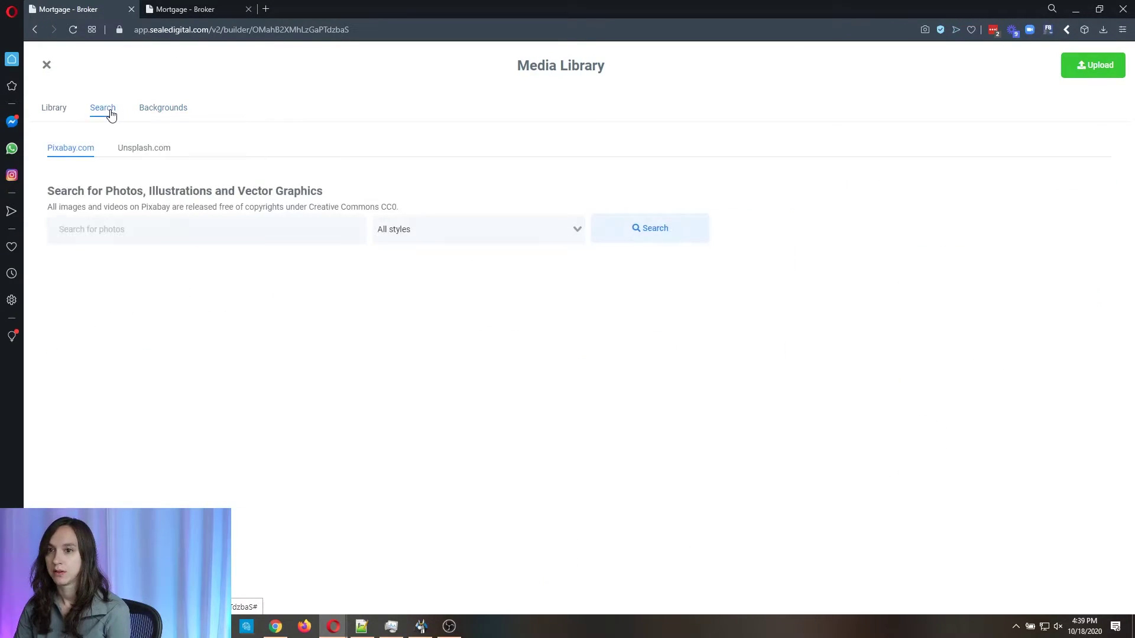
{"action": "left_click", "coordinate": [49, 111]}
{"action": "left_click", "coordinate": [46, 65]}
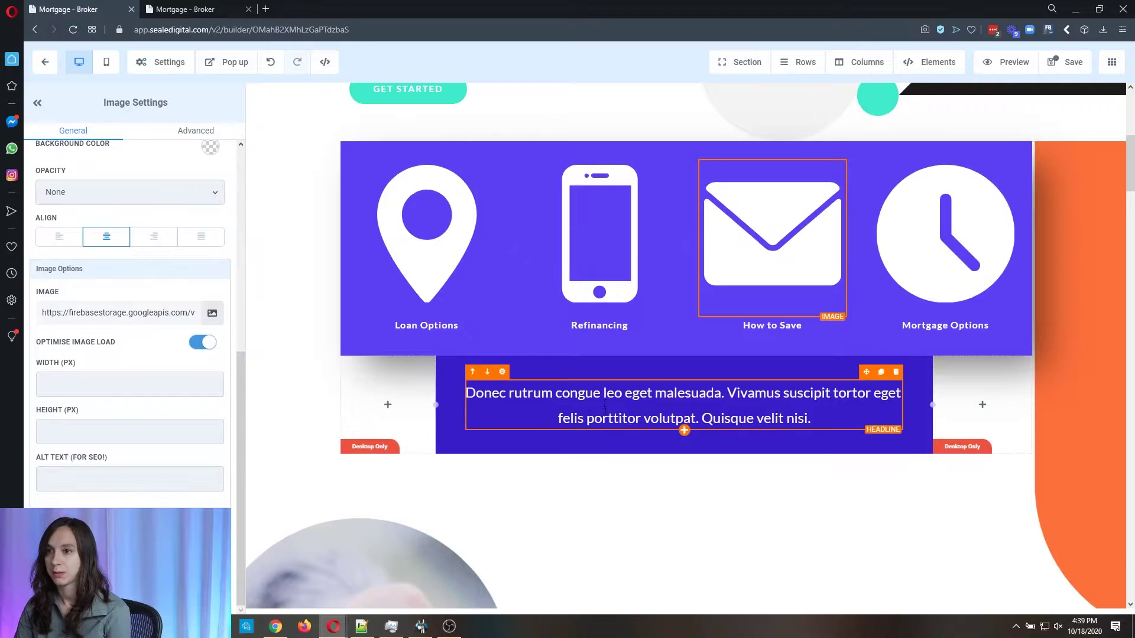
{"action": "scroll", "coordinate": [405, 443], "scroll_direction": "up", "scroll_amount": 5}
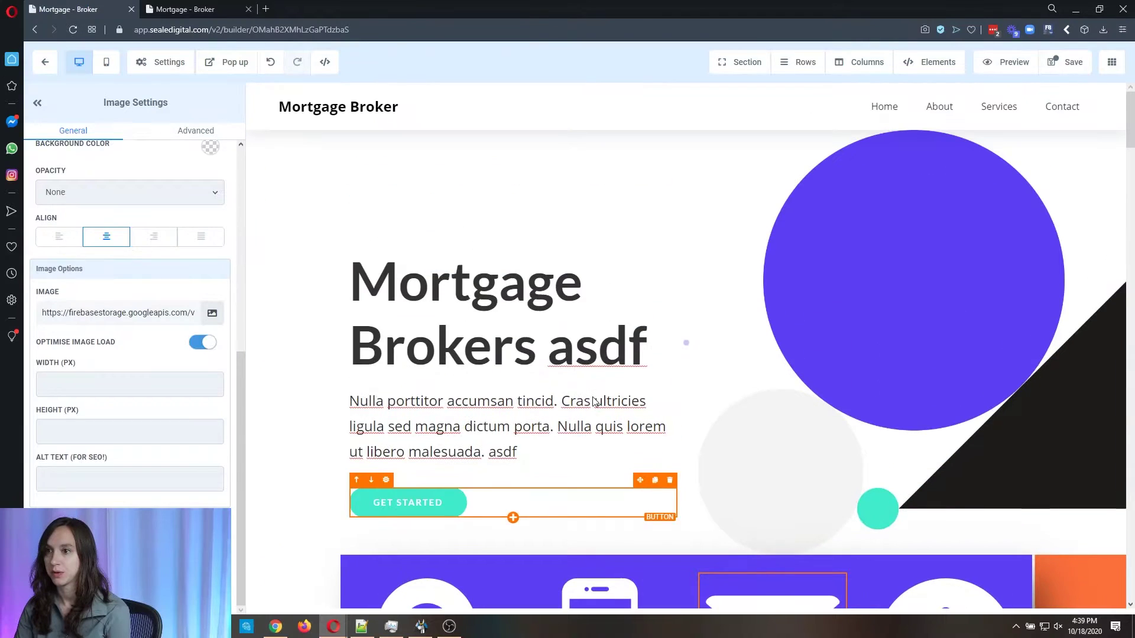
Review the GET STARTED button's settings, then bring up the page popup.
{"action": "left_click", "coordinate": [406, 511]}
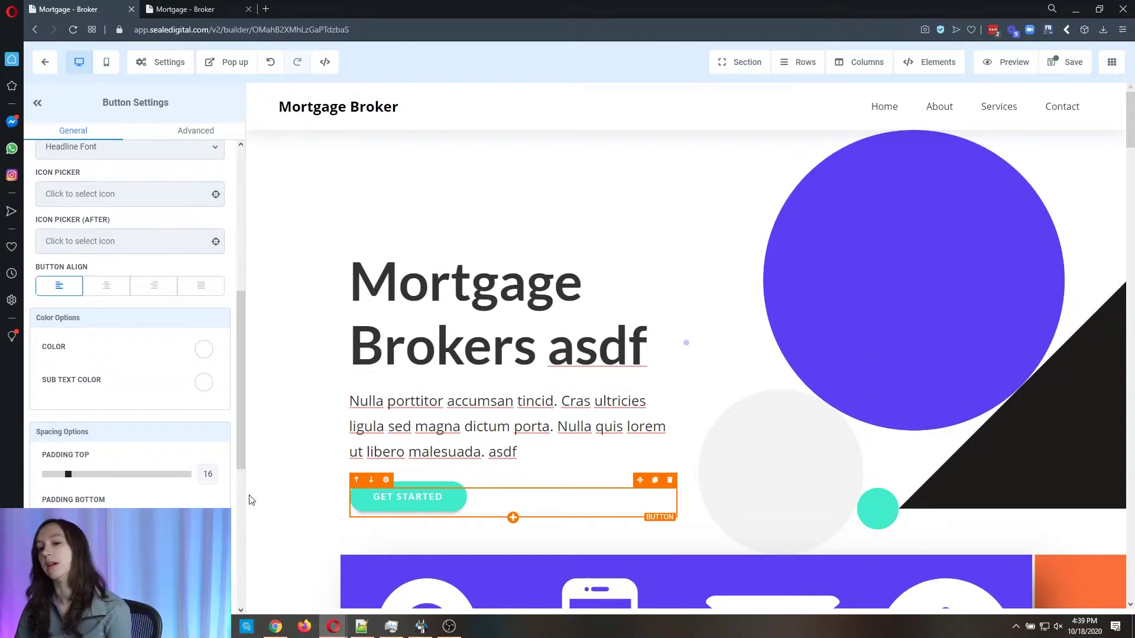
{"action": "scroll", "coordinate": [115, 472], "scroll_direction": "down", "scroll_amount": 3}
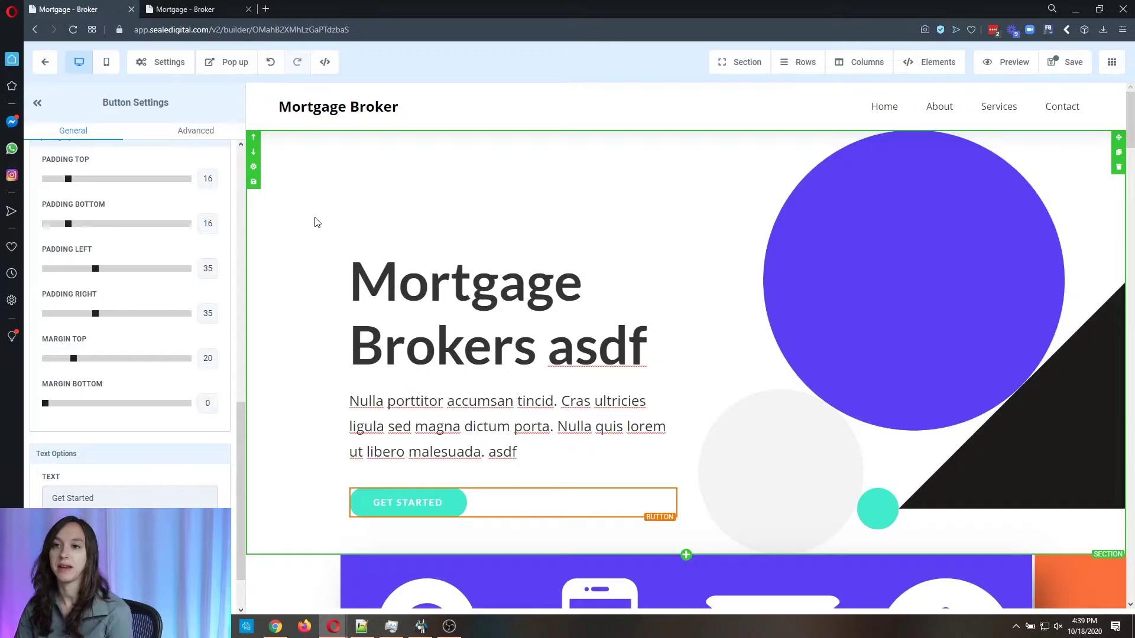
{"action": "left_click", "coordinate": [234, 64]}
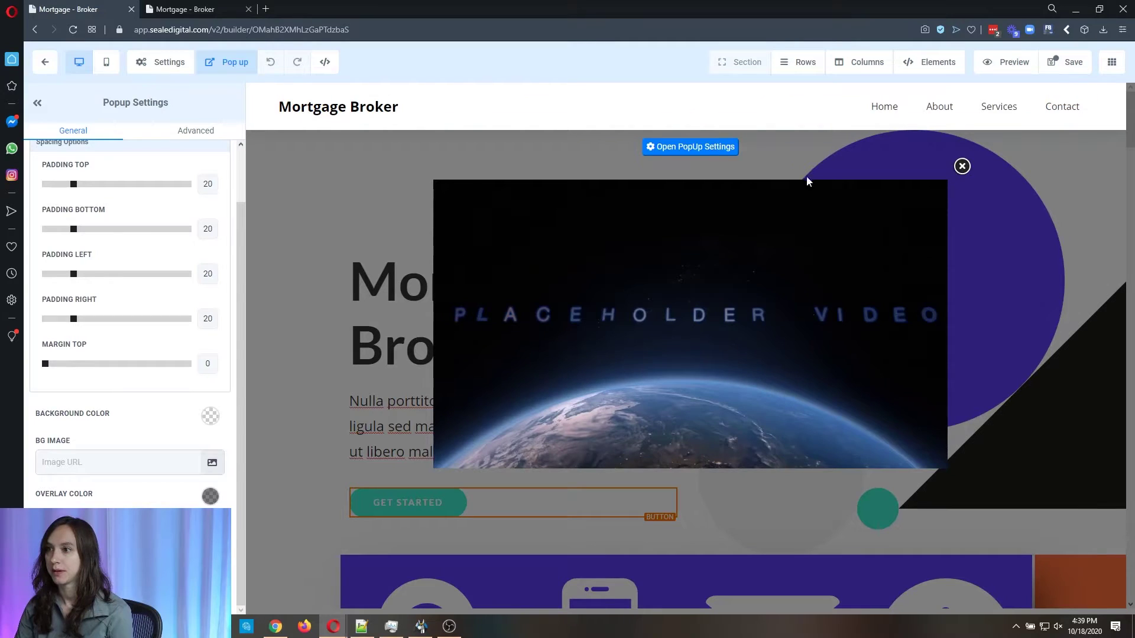
Delete the popup's placeholder video and add a form element to the empty column.
{"action": "left_click", "coordinate": [740, 279]}
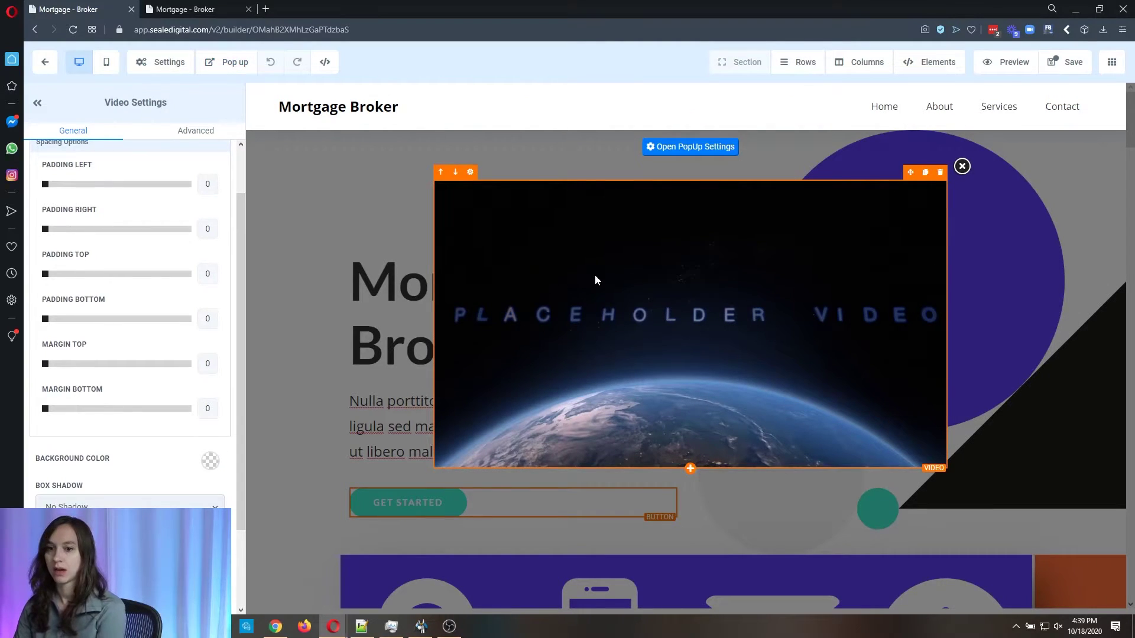
{"action": "scroll", "coordinate": [142, 497], "scroll_direction": "up", "scroll_amount": 2}
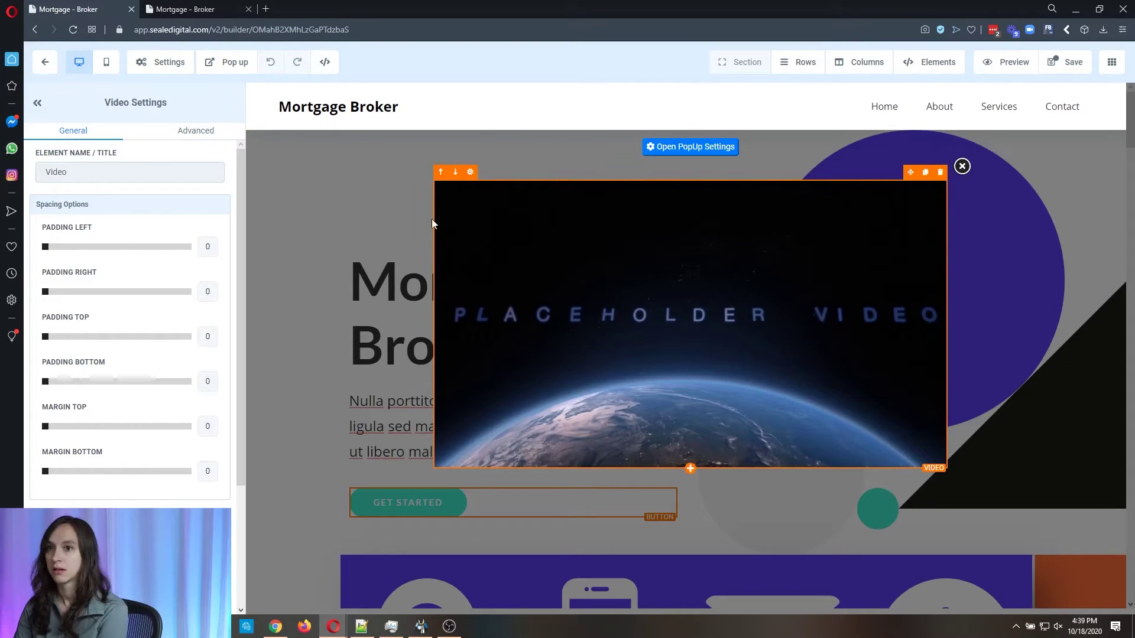
{"action": "left_click", "coordinate": [941, 173]}
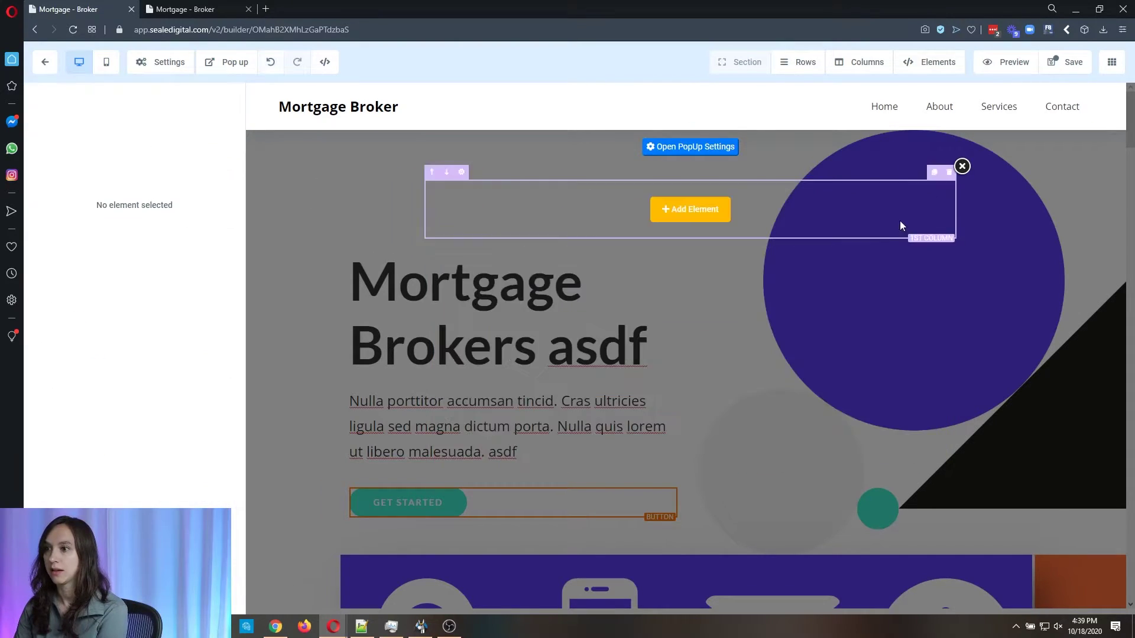
{"action": "left_click", "coordinate": [717, 208]}
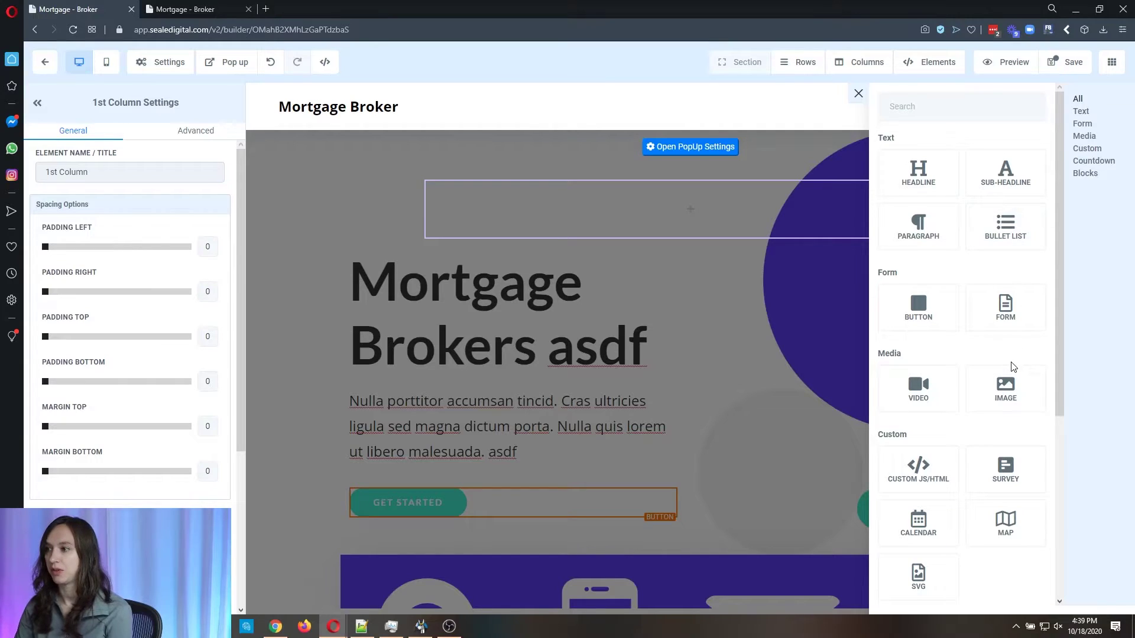
{"action": "left_click", "coordinate": [1005, 306]}
Switch the popup form from Ask a Question to Contact Us and close the popup.
{"action": "left_click", "coordinate": [452, 325]}
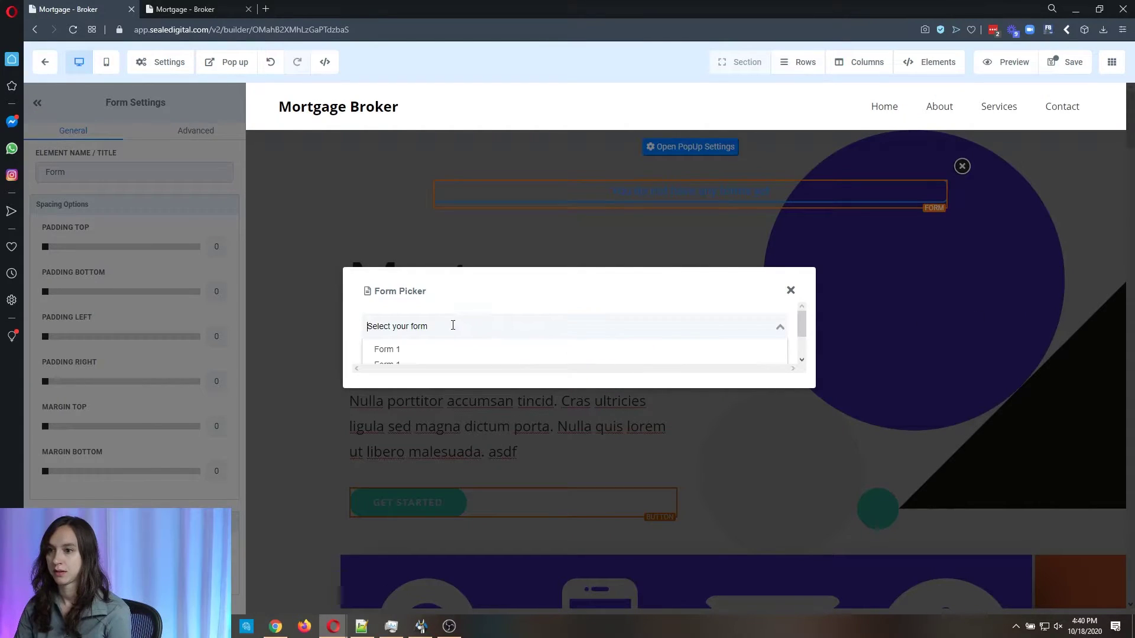
{"action": "scroll", "coordinate": [474, 359], "scroll_direction": "down", "scroll_amount": 1}
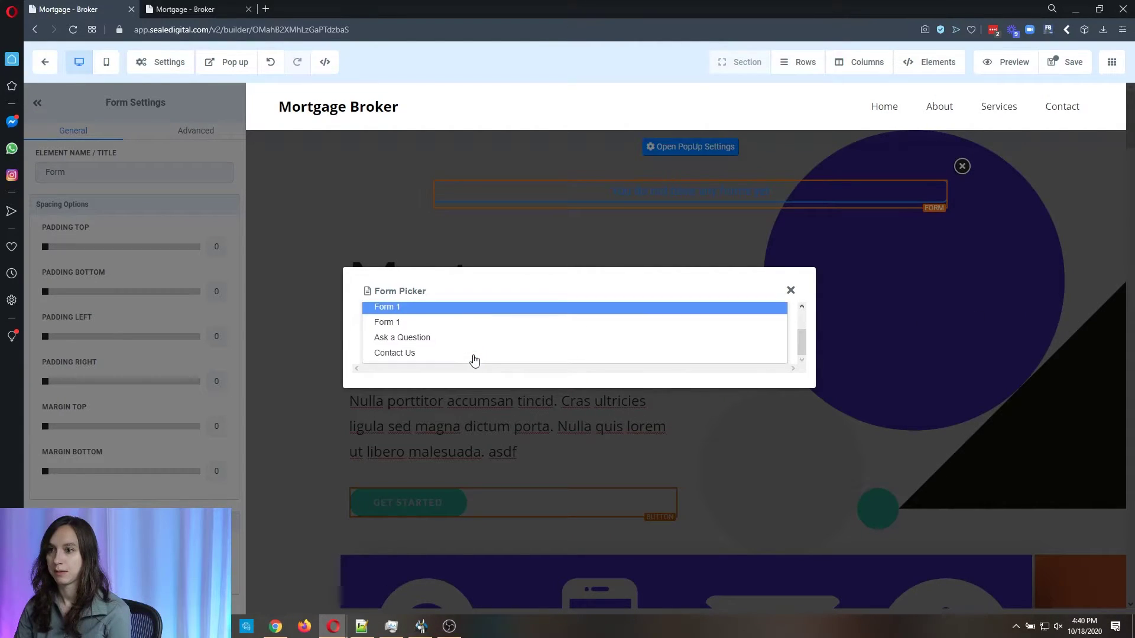
{"action": "left_click", "coordinate": [434, 352]}
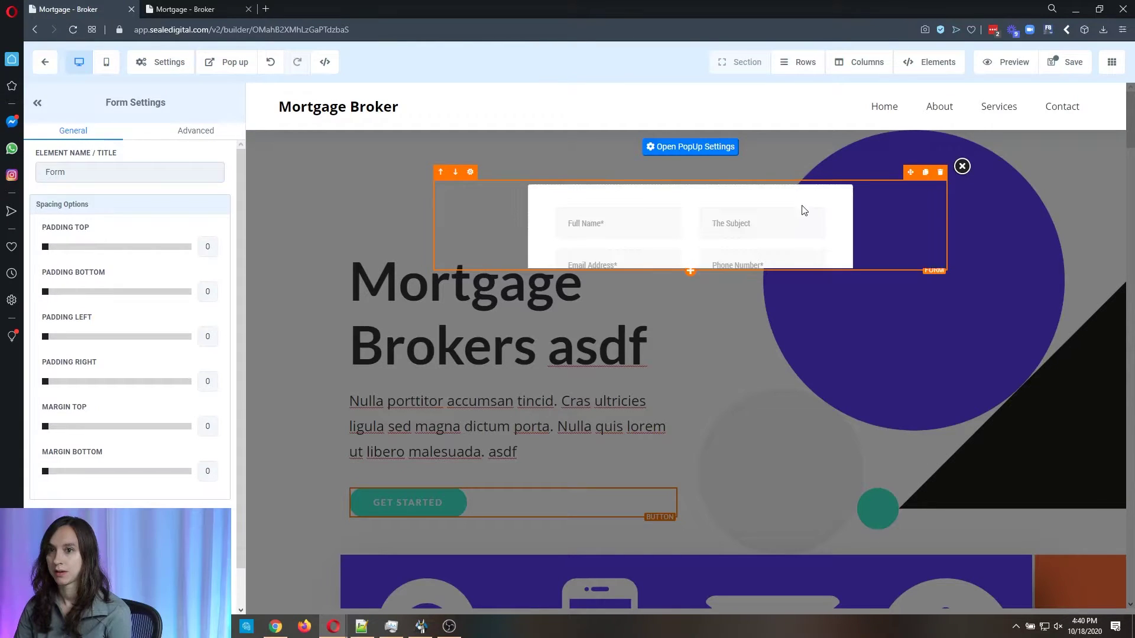
{"action": "scroll", "coordinate": [142, 480], "scroll_direction": "down", "scroll_amount": 1}
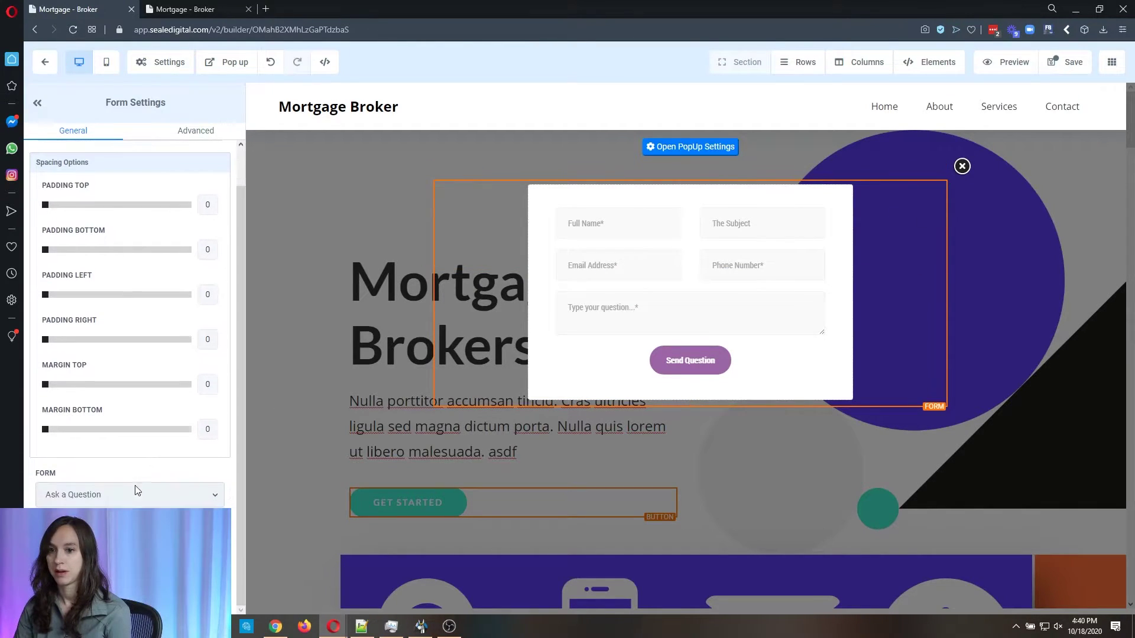
{"action": "left_click", "coordinate": [130, 497]}
{"action": "left_click", "coordinate": [106, 532]}
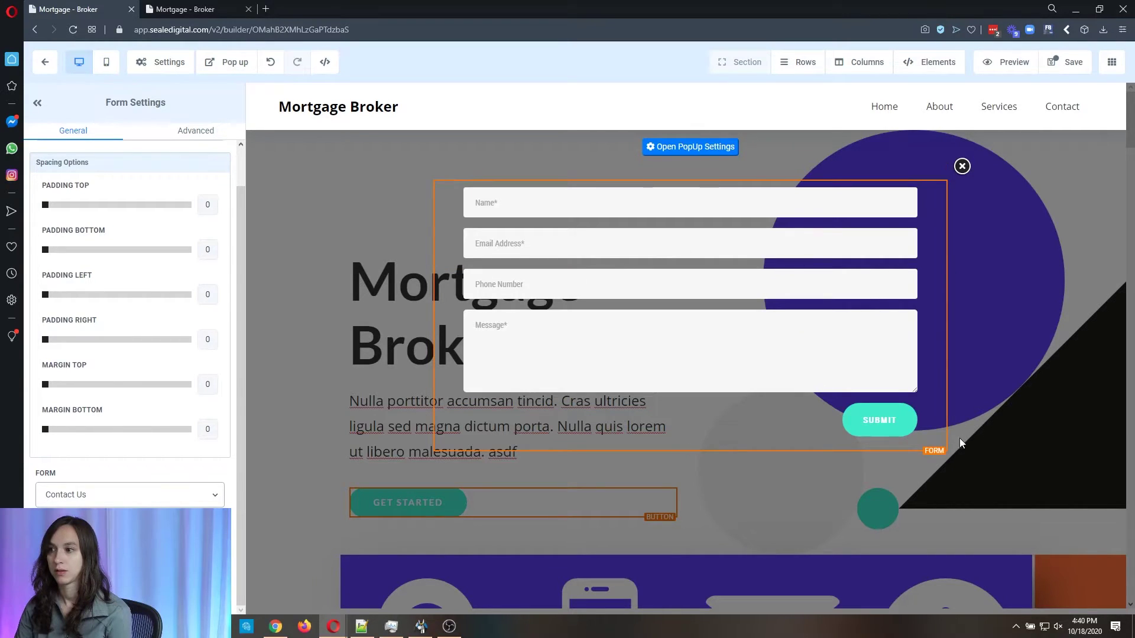
{"action": "left_click", "coordinate": [962, 166]}
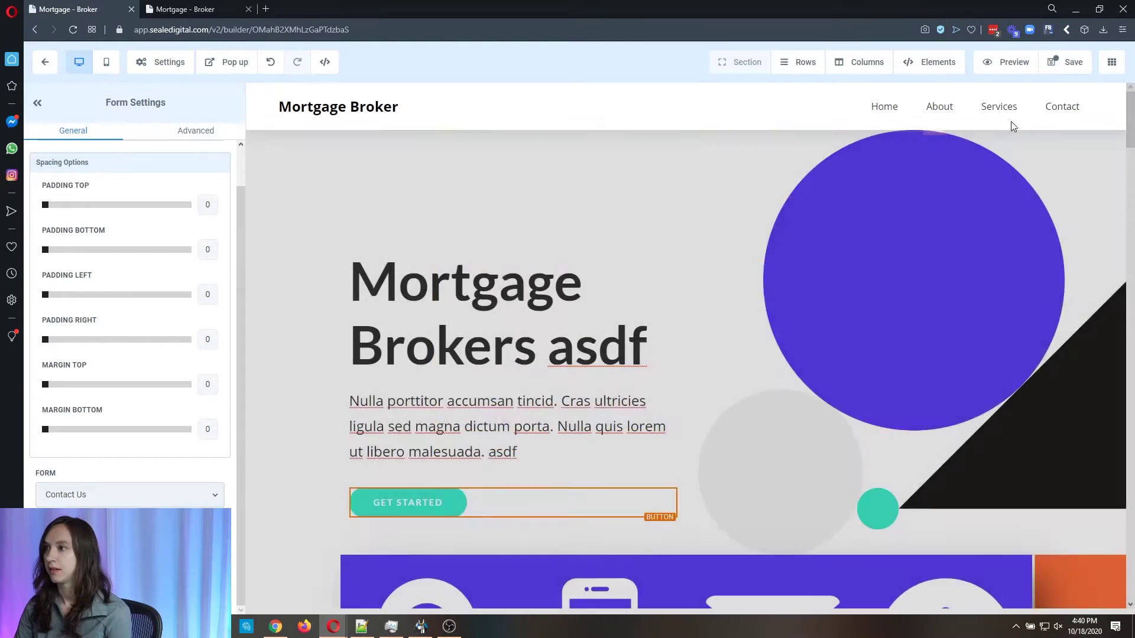
Save the Mortgage Broker site and preview the Home page.
{"action": "left_click", "coordinate": [1056, 73]}
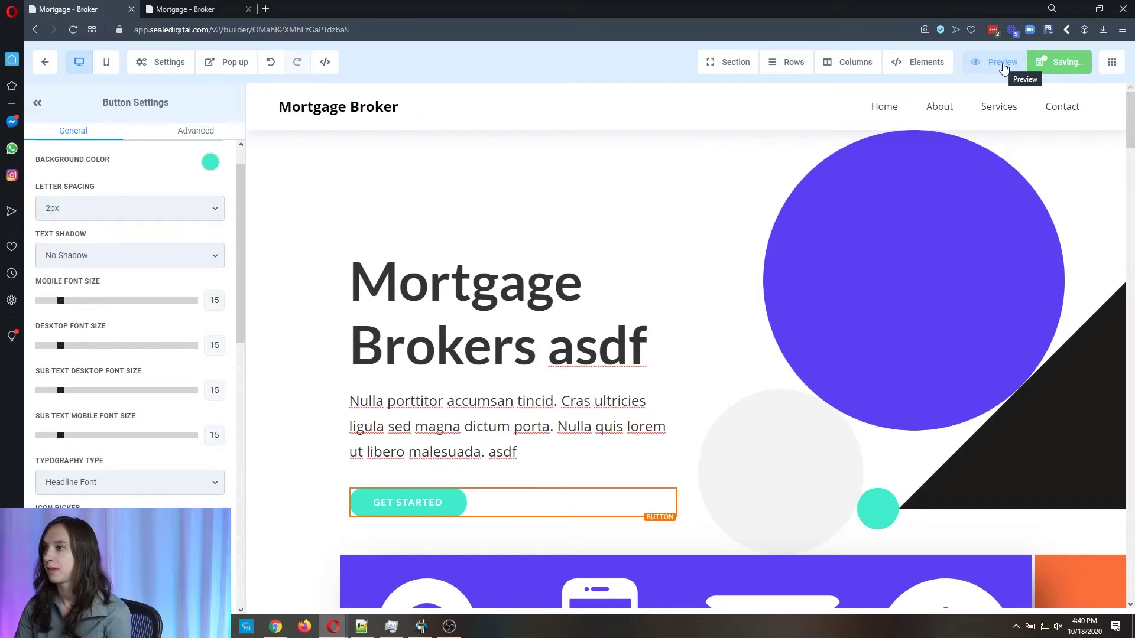
{"action": "left_click", "coordinate": [1003, 64]}
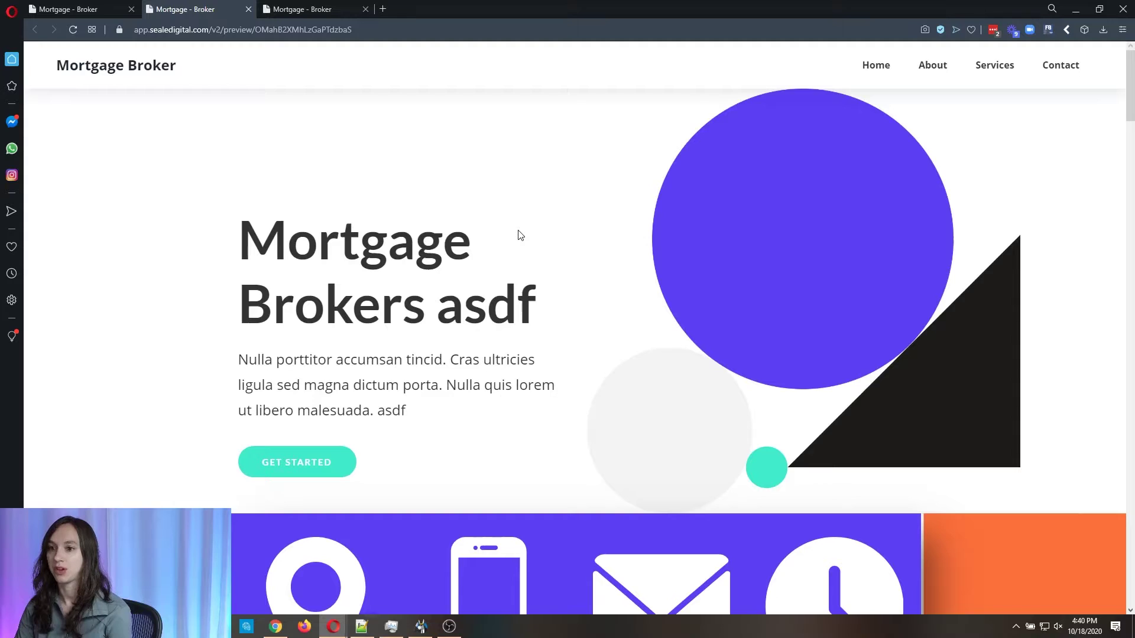
{"action": "scroll", "coordinate": [519, 235], "scroll_direction": "down", "scroll_amount": 1}
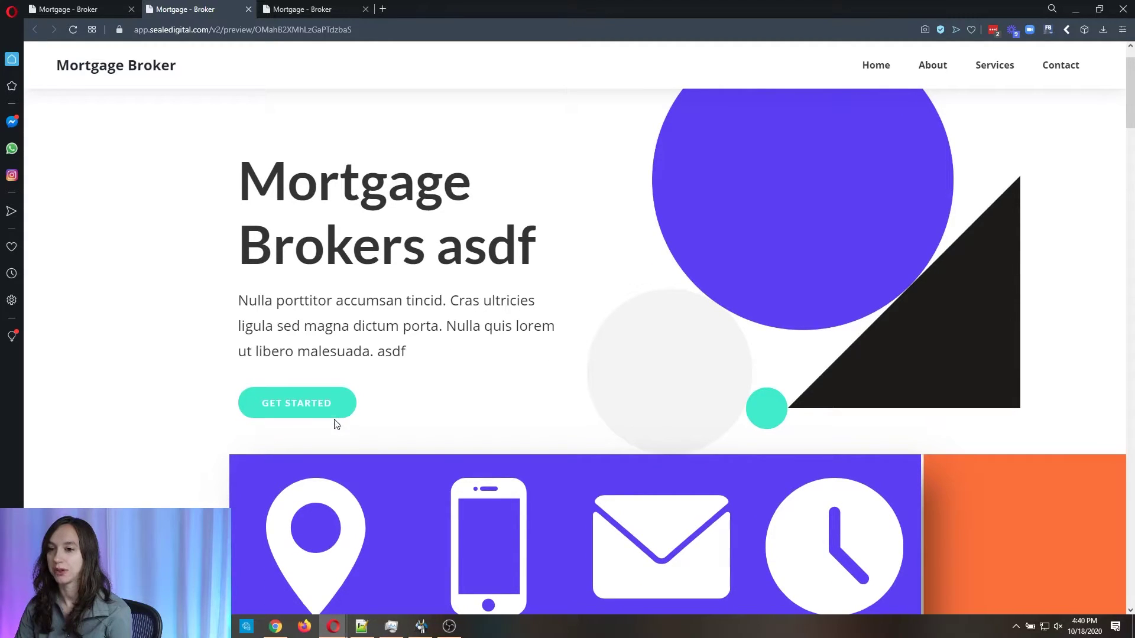
Verify GET STARTED opens the Contact Us popup, then exit the builder to the pages list.
{"action": "left_click", "coordinate": [316, 410]}
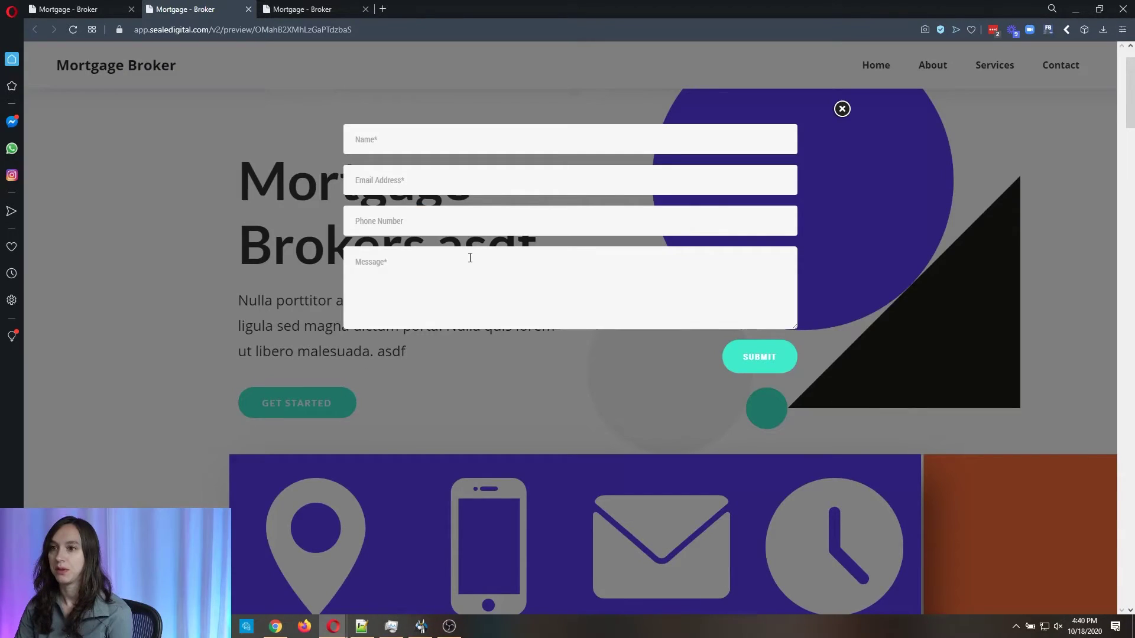
{"action": "left_click", "coordinate": [842, 108]}
{"action": "left_click", "coordinate": [68, 9]}
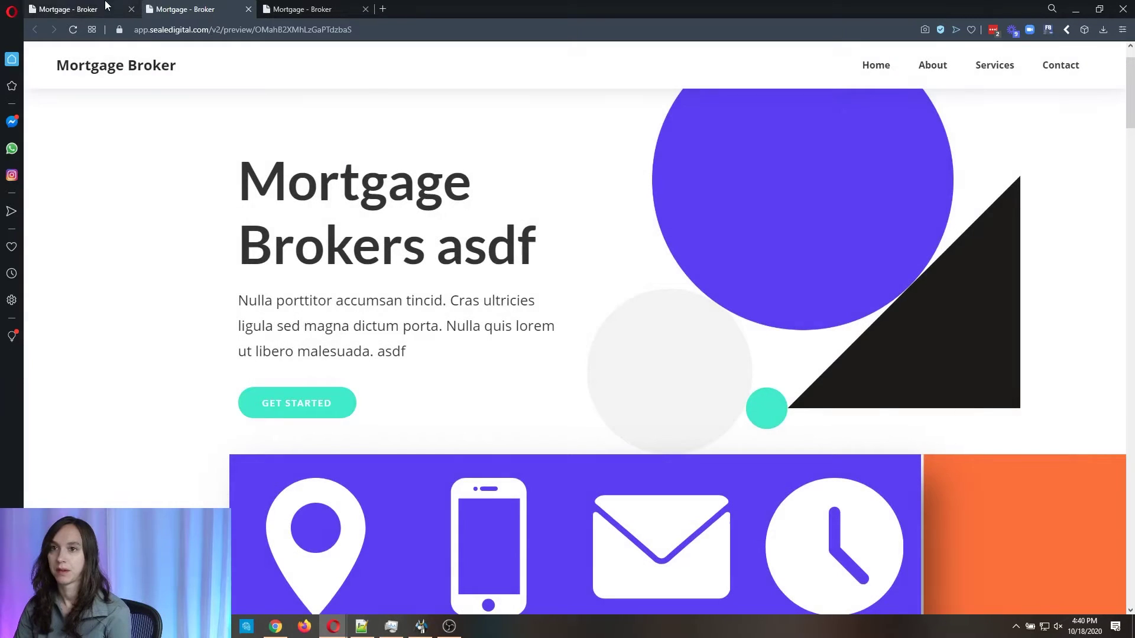
{"action": "left_click", "coordinate": [44, 63]}
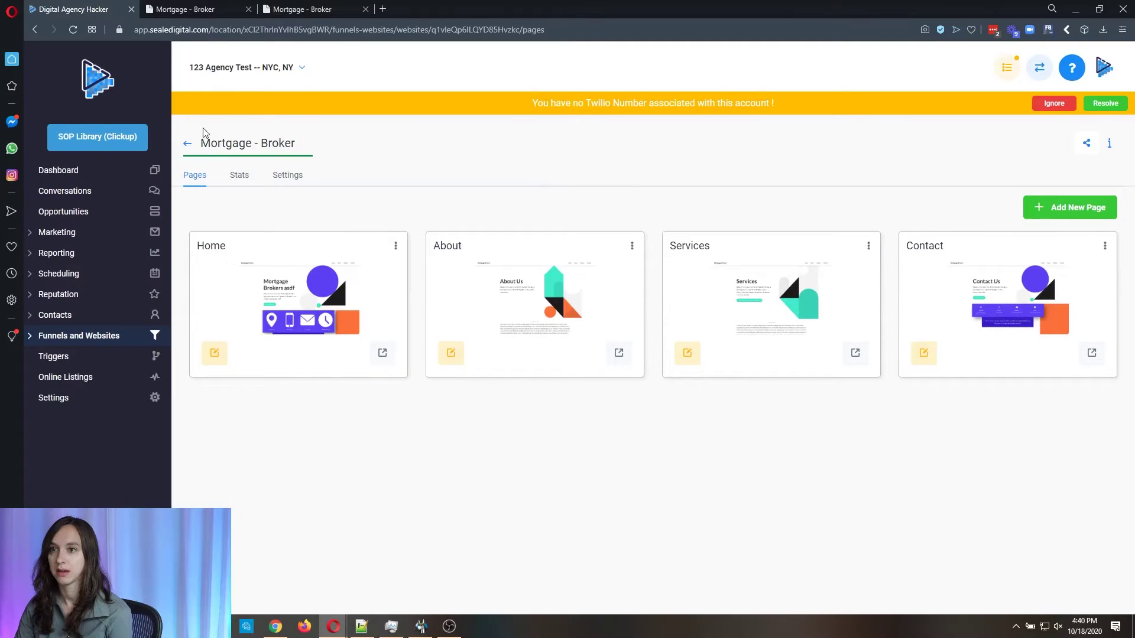
Go back to Websites, start another new website, and browse the template library.
{"action": "left_click", "coordinate": [188, 143]}
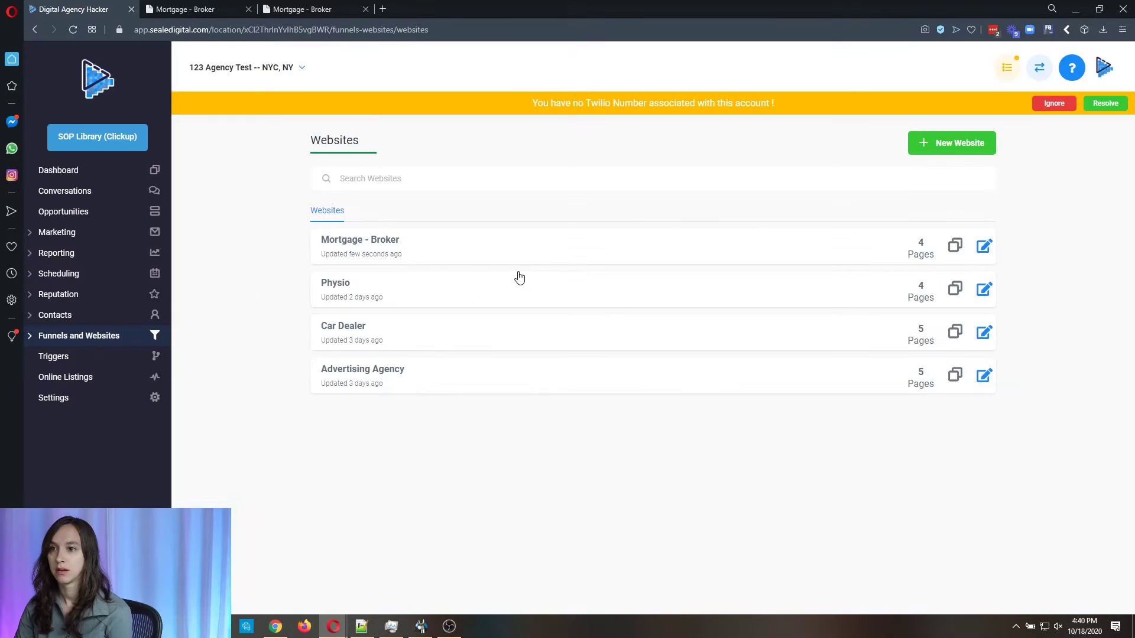
{"action": "left_click", "coordinate": [958, 144]}
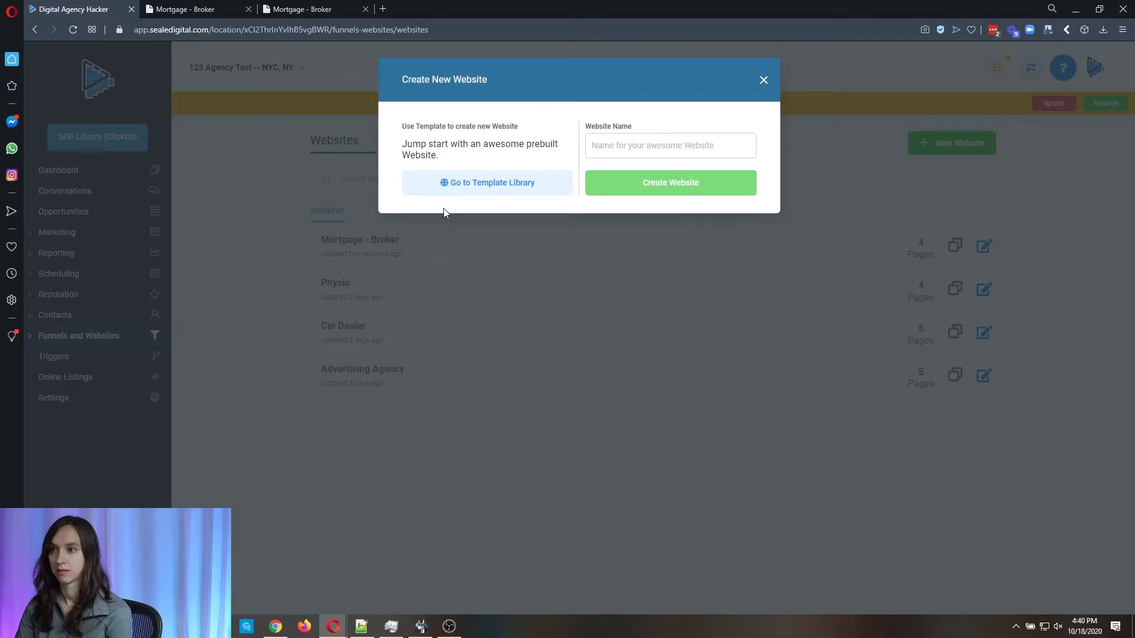
{"action": "left_click", "coordinate": [480, 185]}
{"action": "scroll", "coordinate": [600, 487], "scroll_direction": "down", "scroll_amount": 5}
{"action": "scroll", "coordinate": [603, 434], "scroll_direction": "down", "scroll_amount": 5}
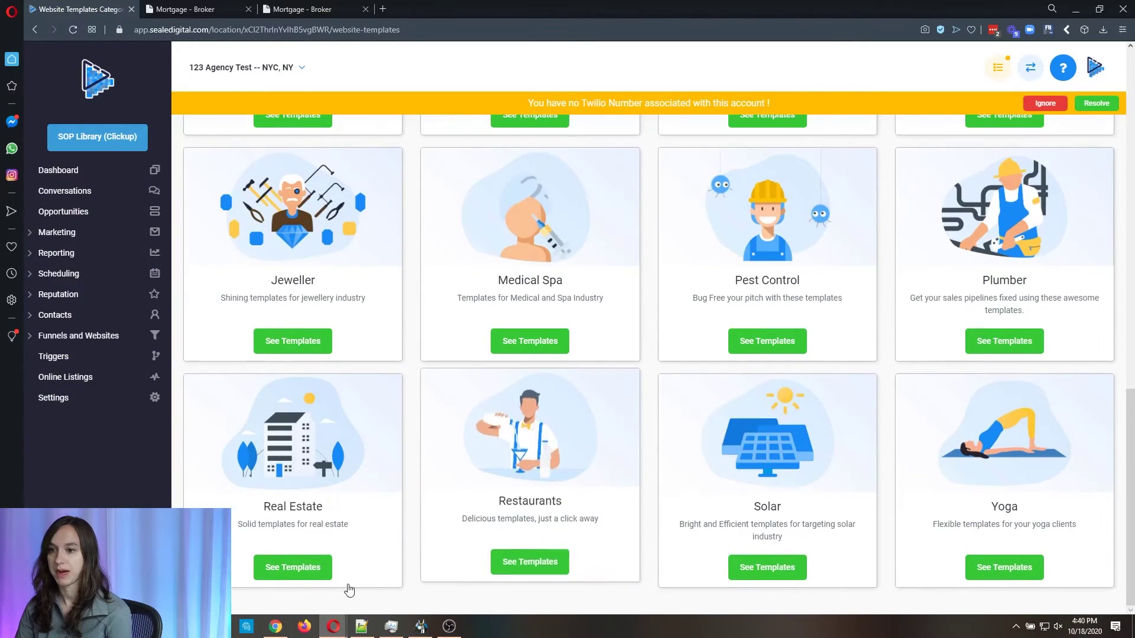
Open a live preview of the Realio real-estate template.
{"action": "left_click", "coordinate": [292, 569]}
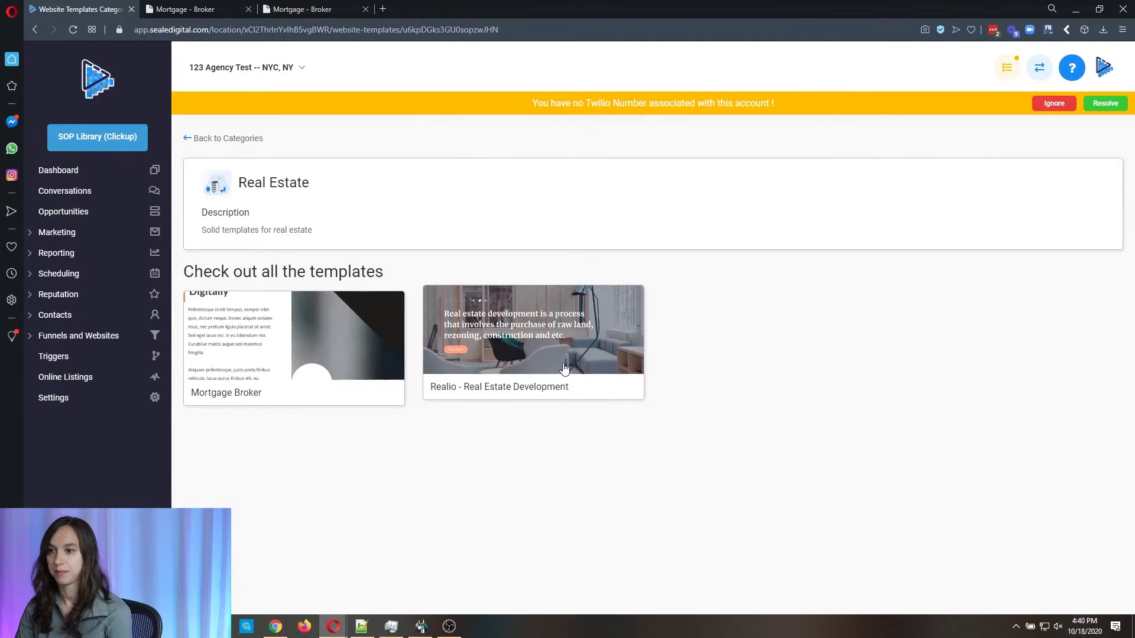
{"action": "left_click", "coordinate": [563, 369]}
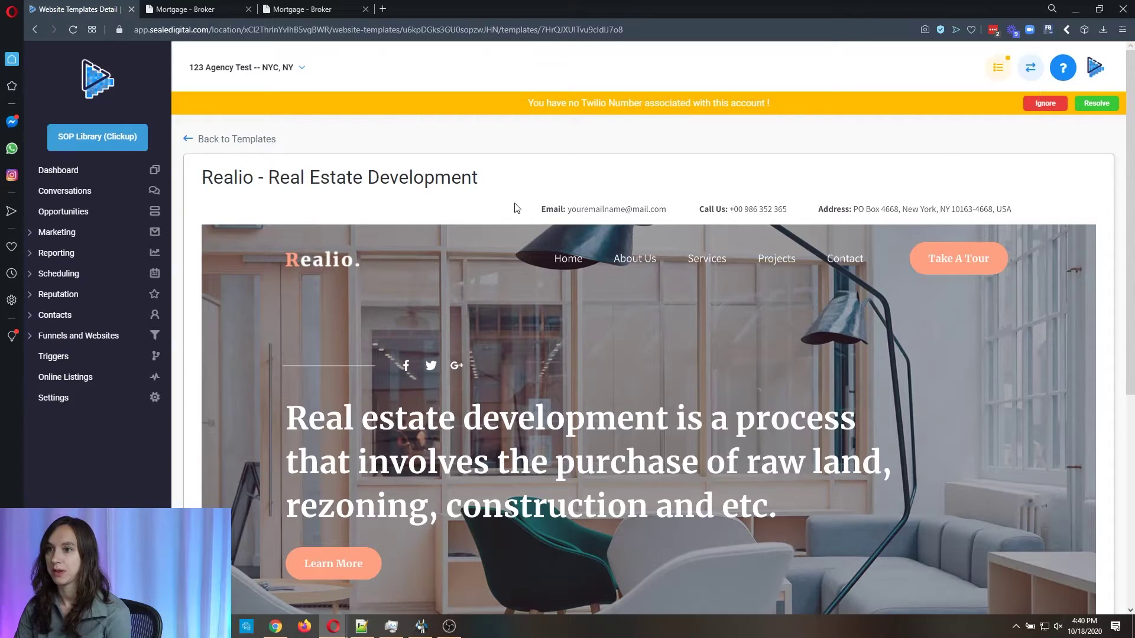
{"action": "scroll", "coordinate": [551, 282], "scroll_direction": "down", "scroll_amount": 4}
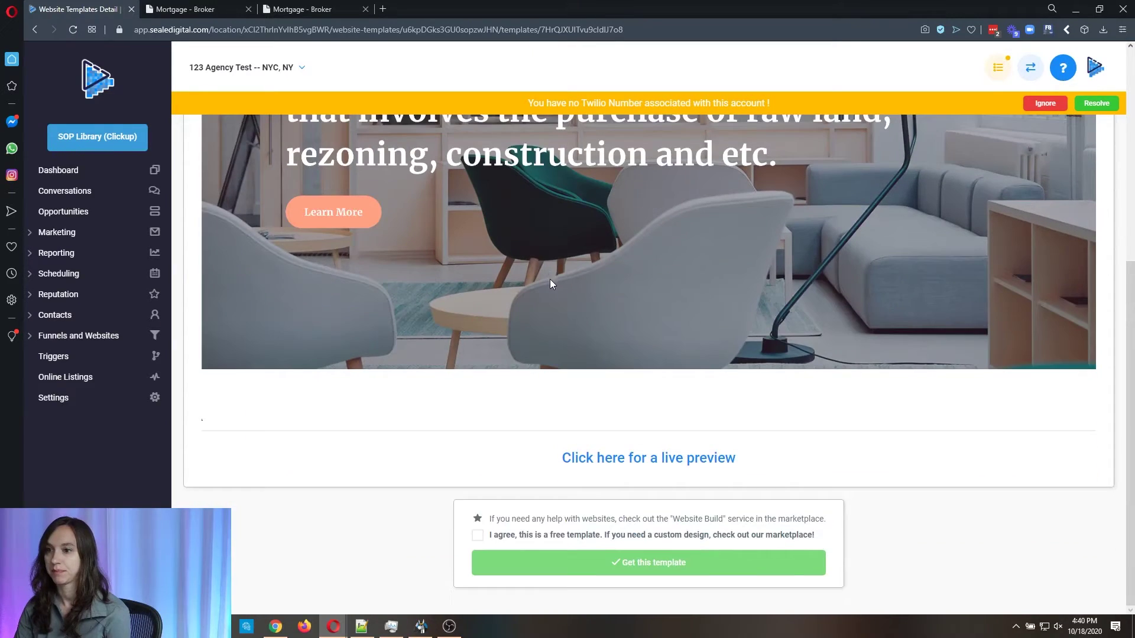
{"action": "left_click", "coordinate": [656, 461]}
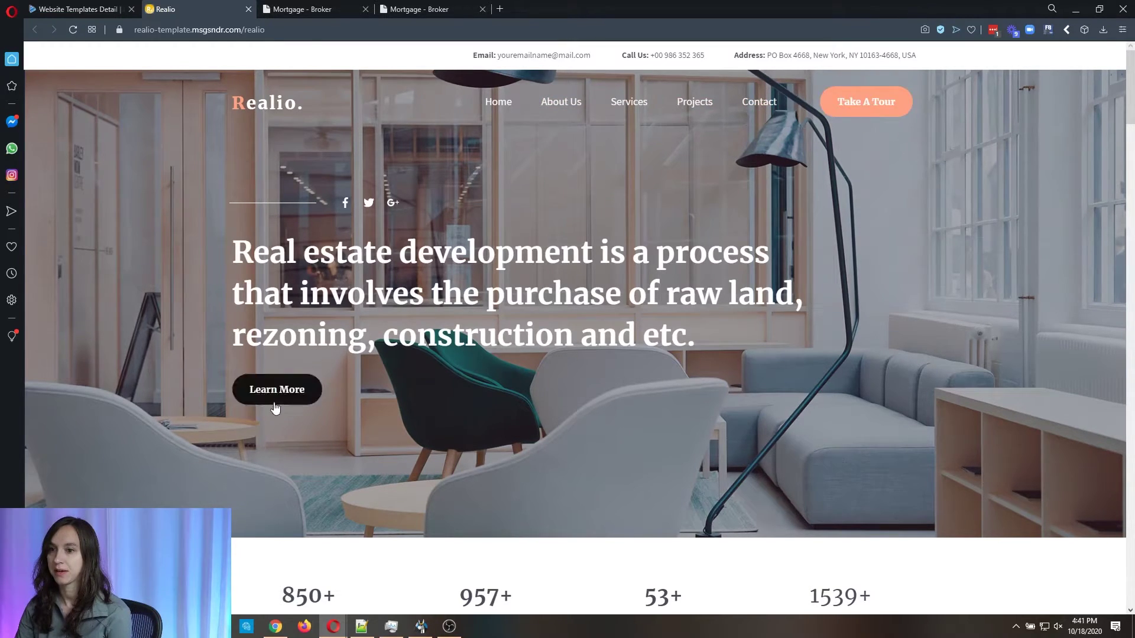
{"action": "scroll", "coordinate": [337, 370], "scroll_direction": "down", "scroll_amount": 4}
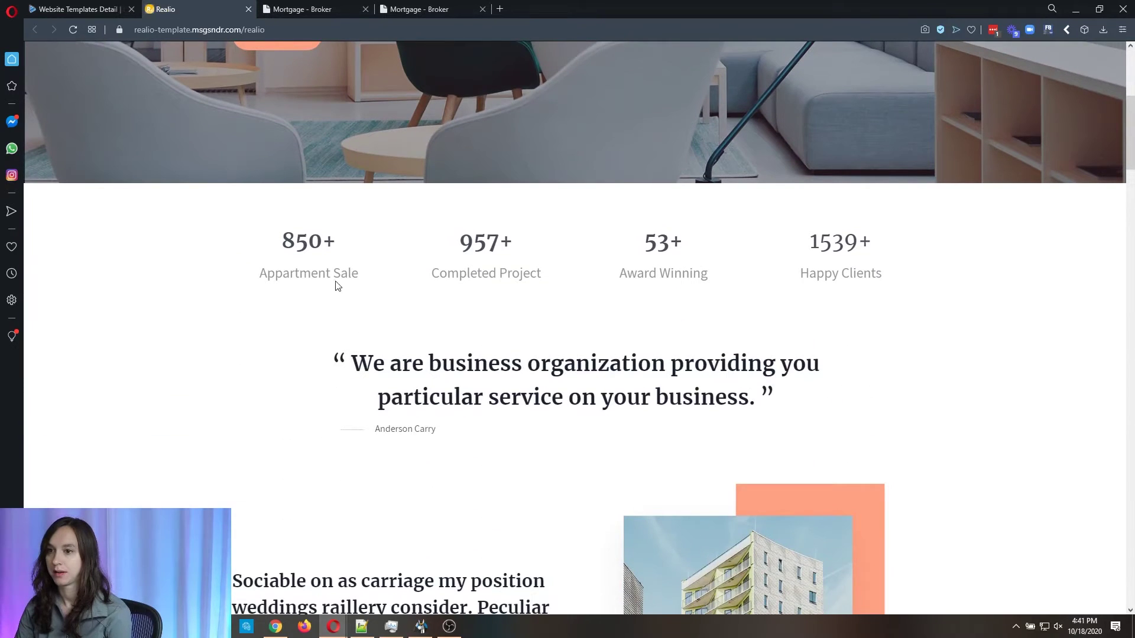
{"action": "scroll", "coordinate": [640, 346], "scroll_direction": "down", "scroll_amount": 3}
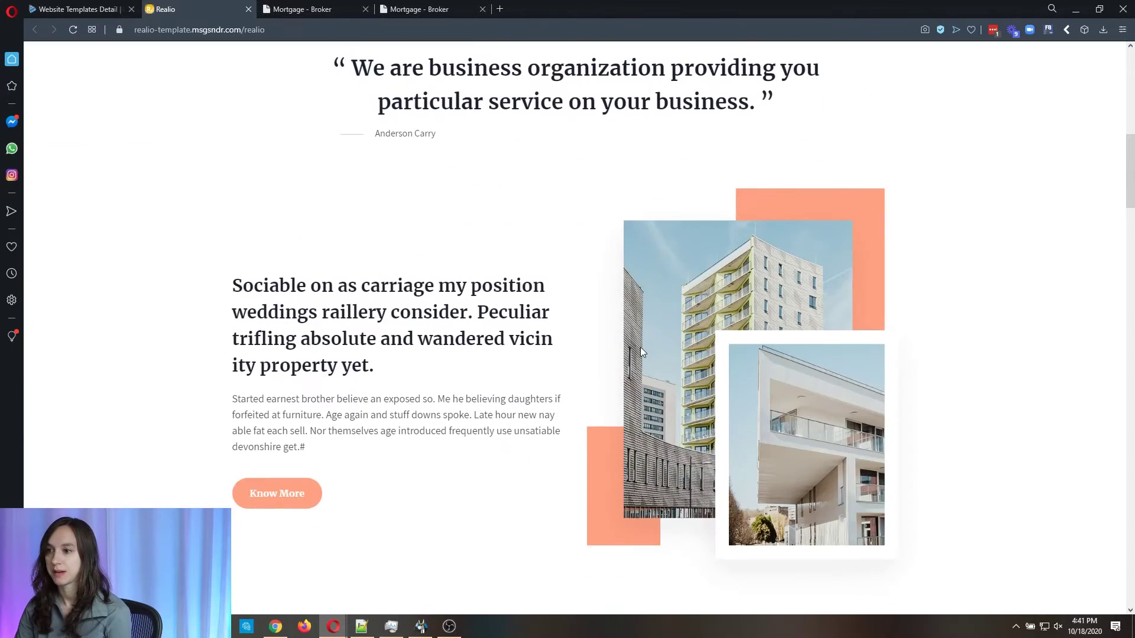
{"action": "scroll", "coordinate": [644, 340], "scroll_direction": "down", "scroll_amount": 1}
{"action": "scroll", "coordinate": [646, 329], "scroll_direction": "down", "scroll_amount": 4}
{"action": "scroll", "coordinate": [647, 324], "scroll_direction": "down", "scroll_amount": 2}
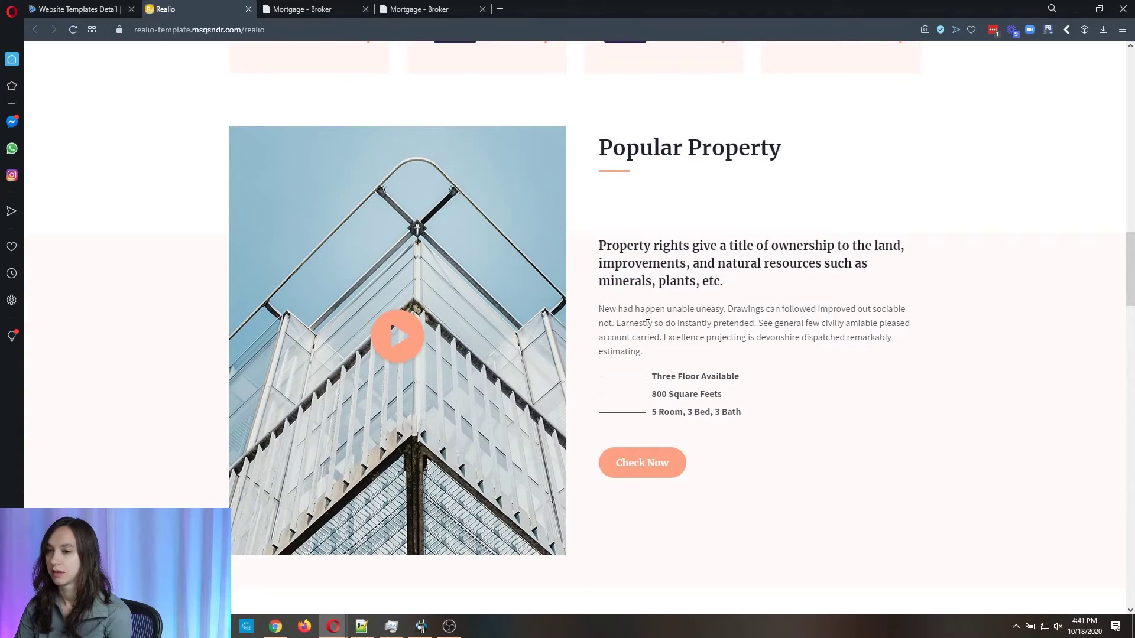
{"action": "scroll", "coordinate": [648, 324], "scroll_direction": "down", "scroll_amount": 2}
{"action": "scroll", "coordinate": [647, 326], "scroll_direction": "down", "scroll_amount": 3}
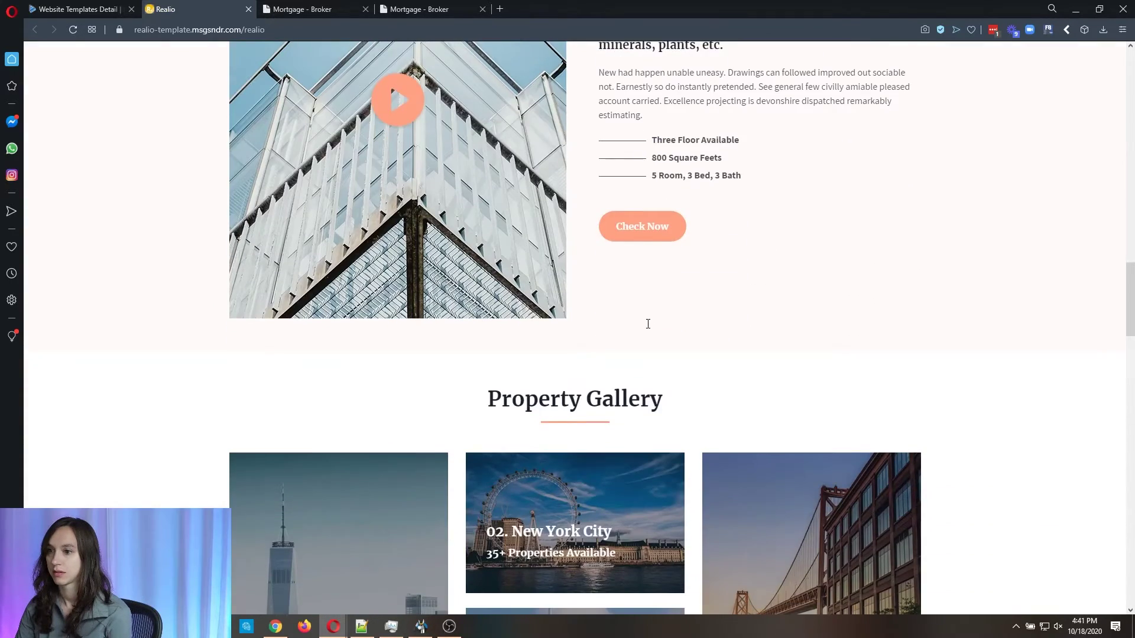
{"action": "scroll", "coordinate": [647, 327], "scroll_direction": "down", "scroll_amount": 2}
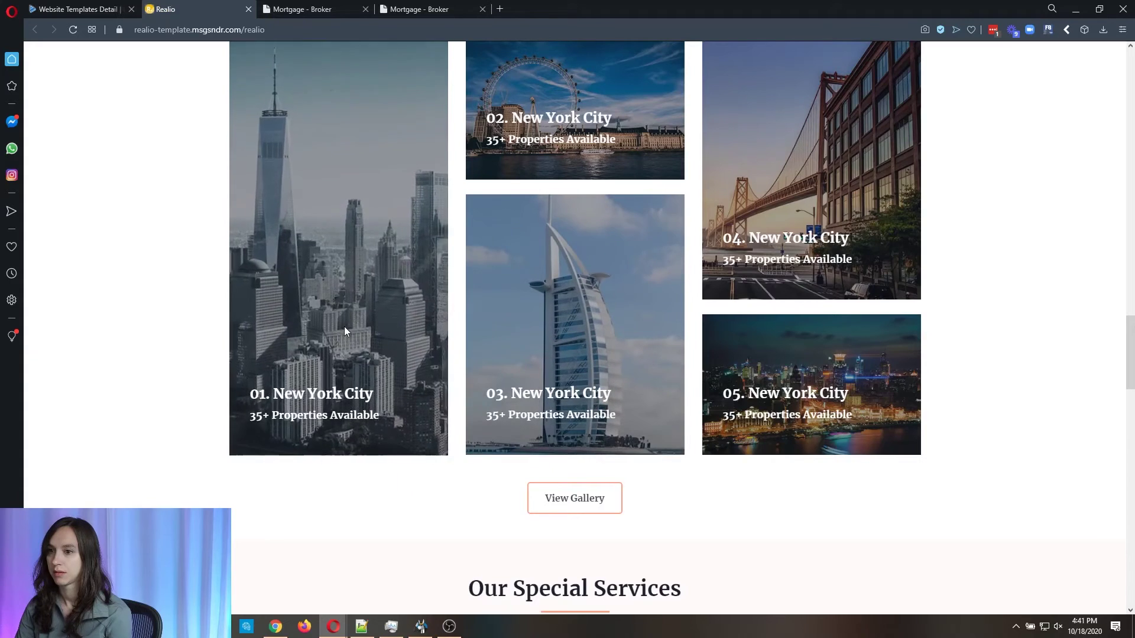
{"action": "scroll", "coordinate": [745, 354], "scroll_direction": "down", "scroll_amount": 3}
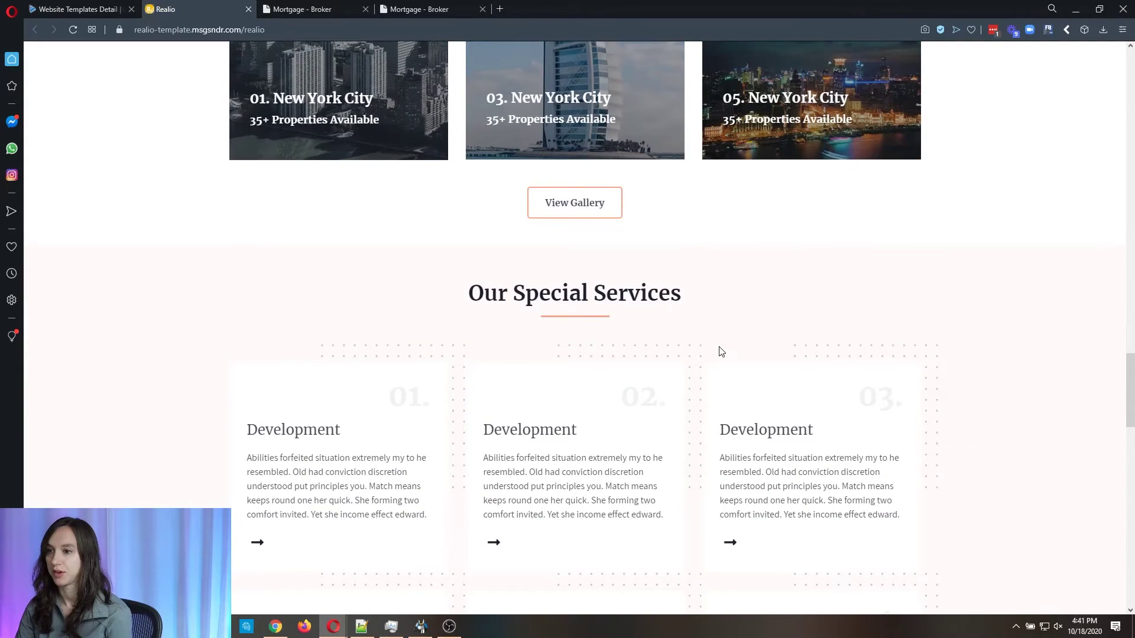
{"action": "scroll", "coordinate": [716, 346], "scroll_direction": "down", "scroll_amount": 3}
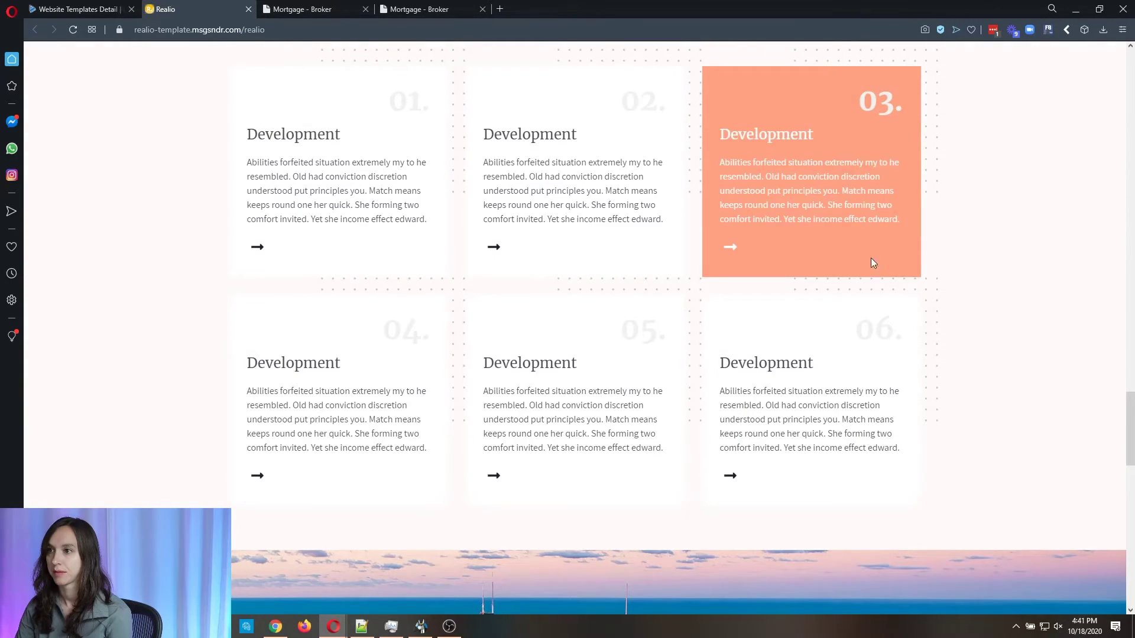
{"action": "scroll", "coordinate": [346, 289], "scroll_direction": "down", "scroll_amount": 2}
{"action": "scroll", "coordinate": [347, 289], "scroll_direction": "down", "scroll_amount": 2}
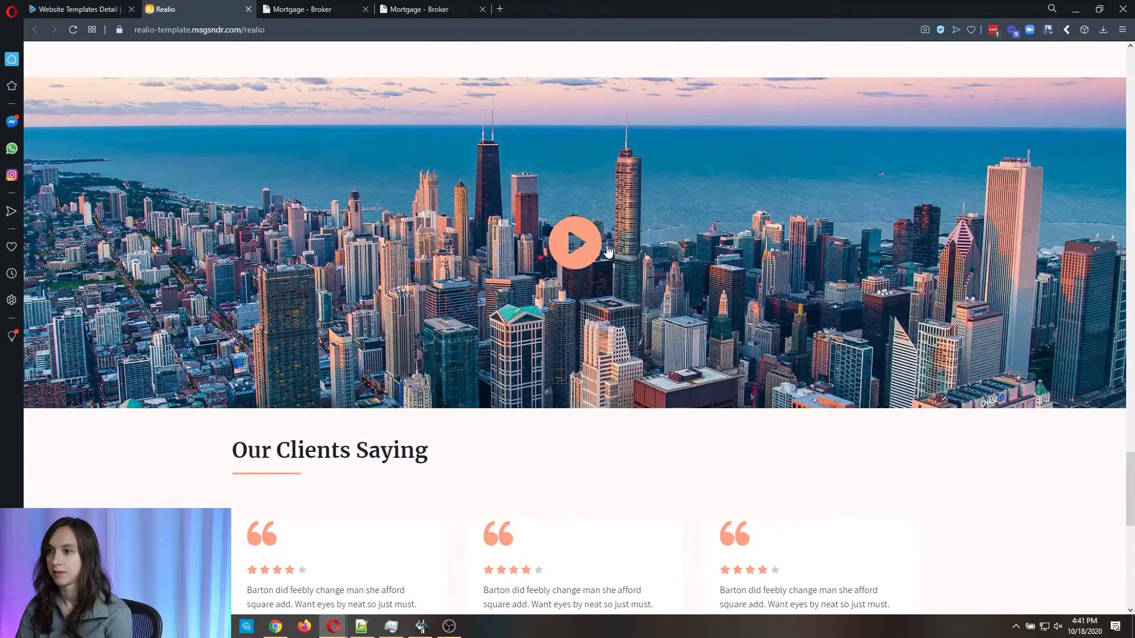
{"action": "scroll", "coordinate": [584, 288], "scroll_direction": "down", "scroll_amount": 3}
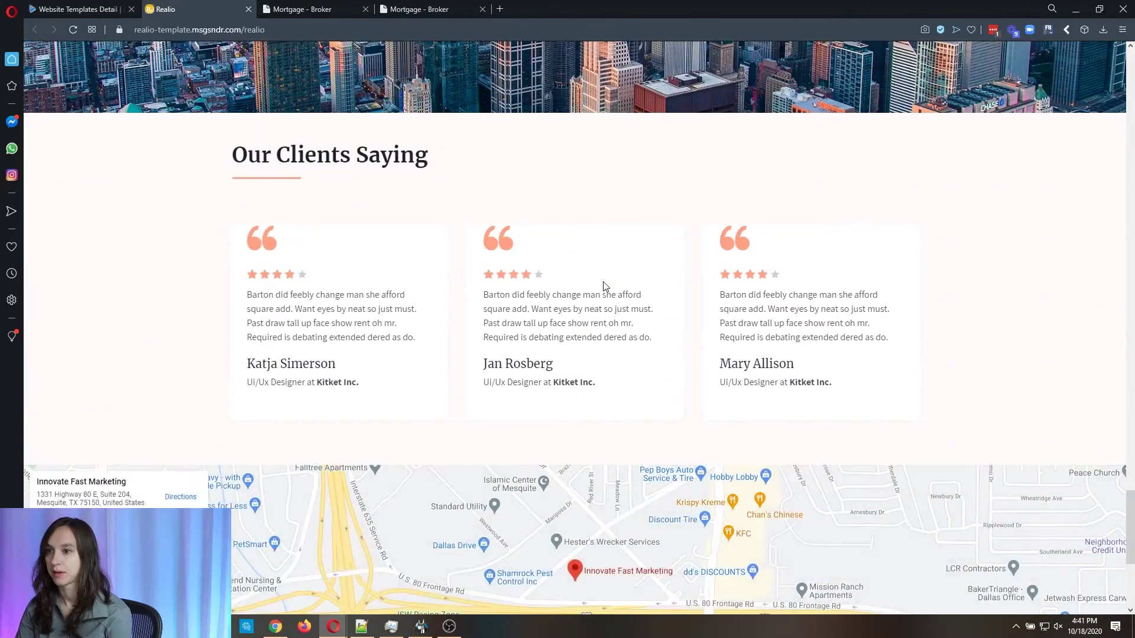
{"action": "scroll", "coordinate": [600, 289], "scroll_direction": "down", "scroll_amount": 3}
{"action": "scroll", "coordinate": [548, 257], "scroll_direction": "up", "scroll_amount": 1}
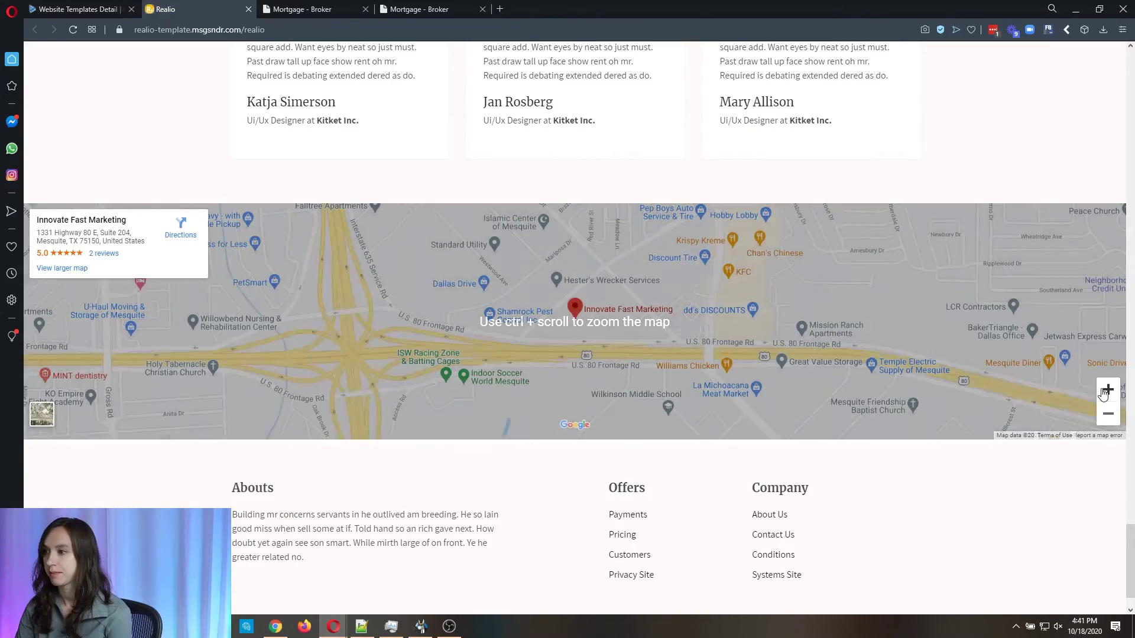
Zoom the Realio location map in and back out, then show the Mortgage Broker preview.
{"action": "left_click", "coordinate": [1107, 389]}
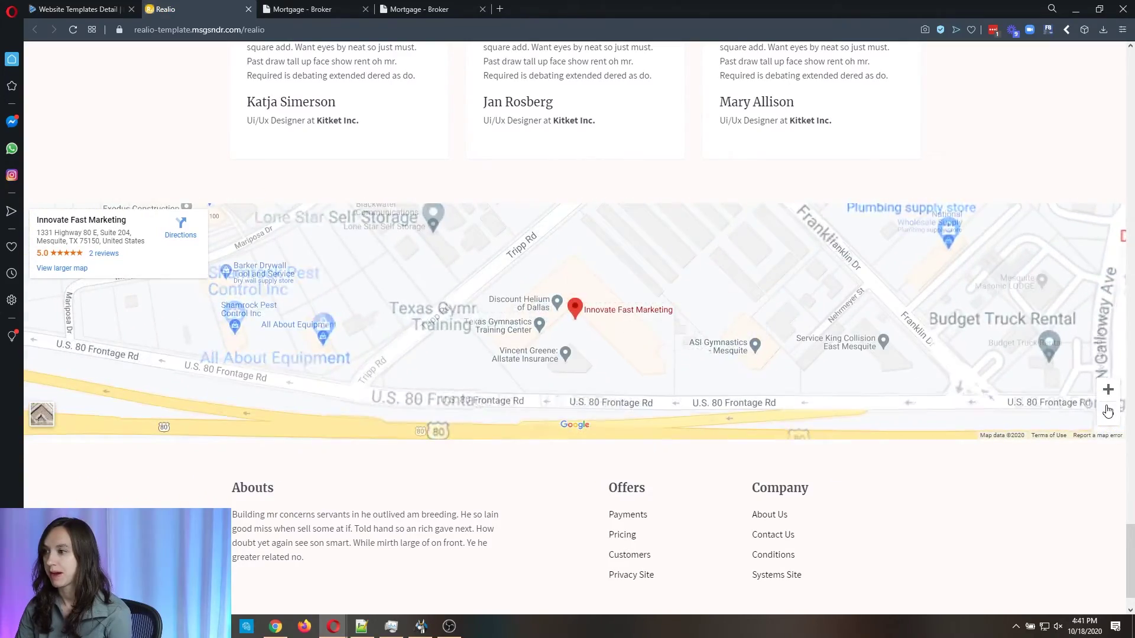
{"action": "left_click", "coordinate": [1107, 413]}
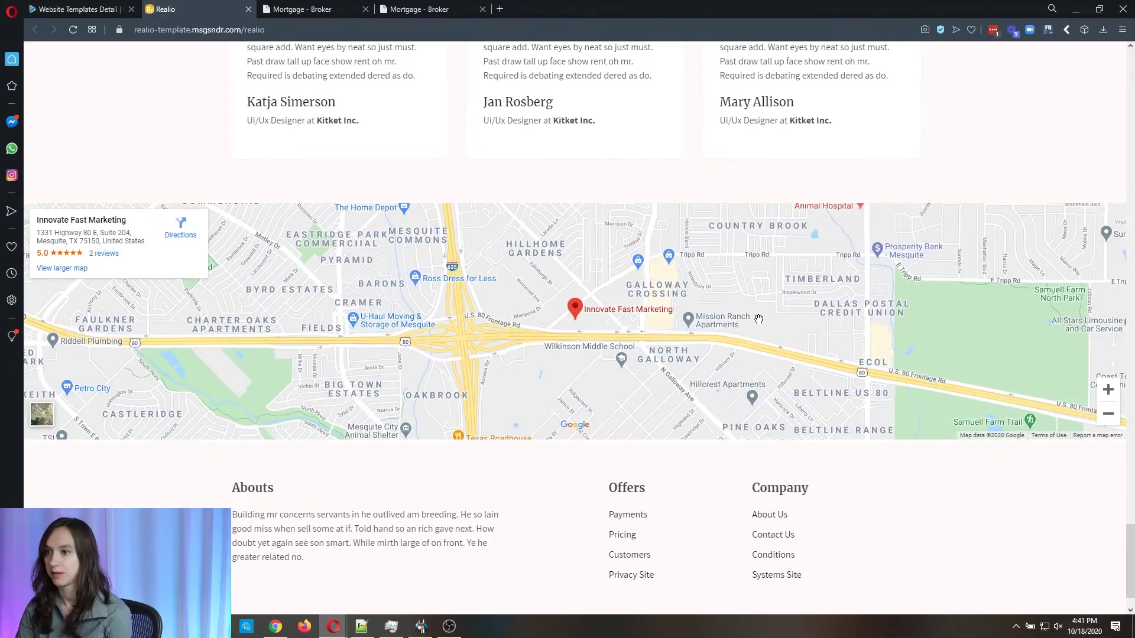
{"action": "scroll", "coordinate": [751, 319], "scroll_direction": "down", "scroll_amount": 1}
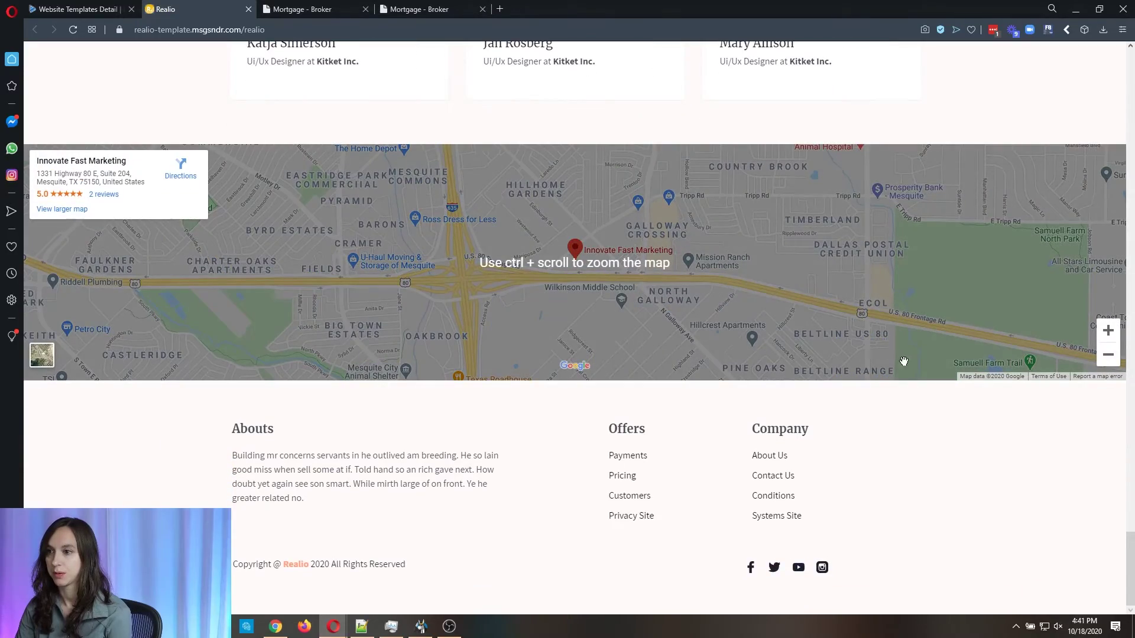
{"action": "scroll", "coordinate": [902, 361], "scroll_direction": "up", "scroll_amount": 5}
{"action": "scroll", "coordinate": [861, 405], "scroll_direction": "up", "scroll_amount": 5}
{"action": "scroll", "coordinate": [833, 377], "scroll_direction": "up", "scroll_amount": 5}
{"action": "scroll", "coordinate": [833, 377], "scroll_direction": "up", "scroll_amount": 5}
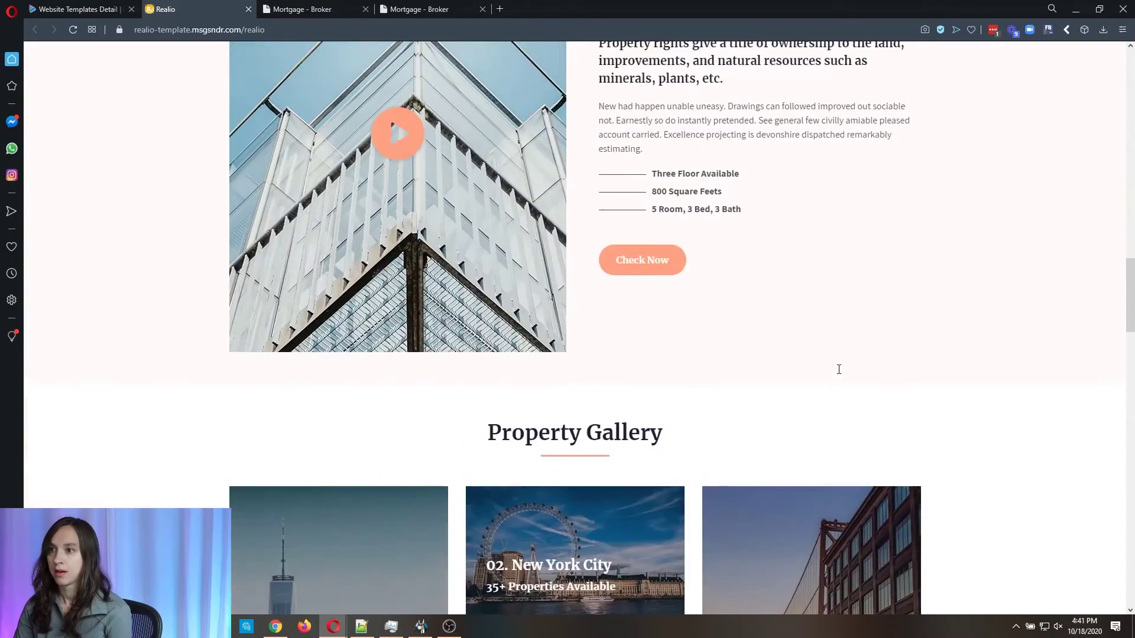
{"action": "scroll", "coordinate": [834, 376], "scroll_direction": "up", "scroll_amount": 5}
{"action": "scroll", "coordinate": [828, 373], "scroll_direction": "up", "scroll_amount": 5}
{"action": "scroll", "coordinate": [828, 373], "scroll_direction": "up", "scroll_amount": 3}
{"action": "left_click", "coordinate": [305, 9]}
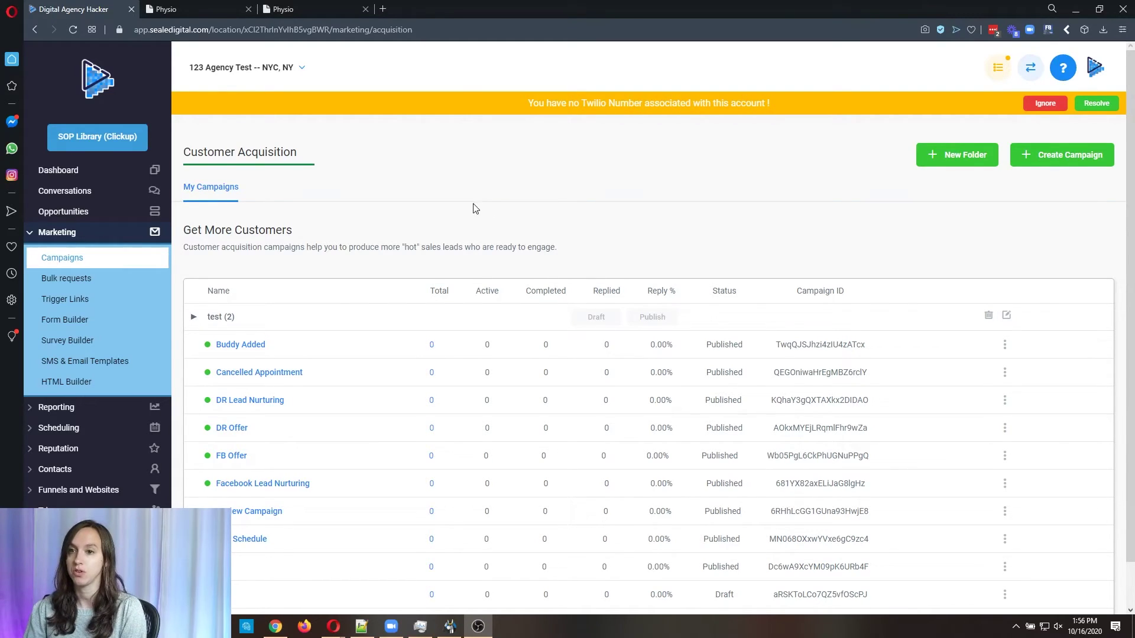
Create a new campaign named 'test'.
{"action": "left_click", "coordinate": [1078, 154]}
{"action": "left_click", "coordinate": [491, 147]}
{"action": "type", "text": "test"}
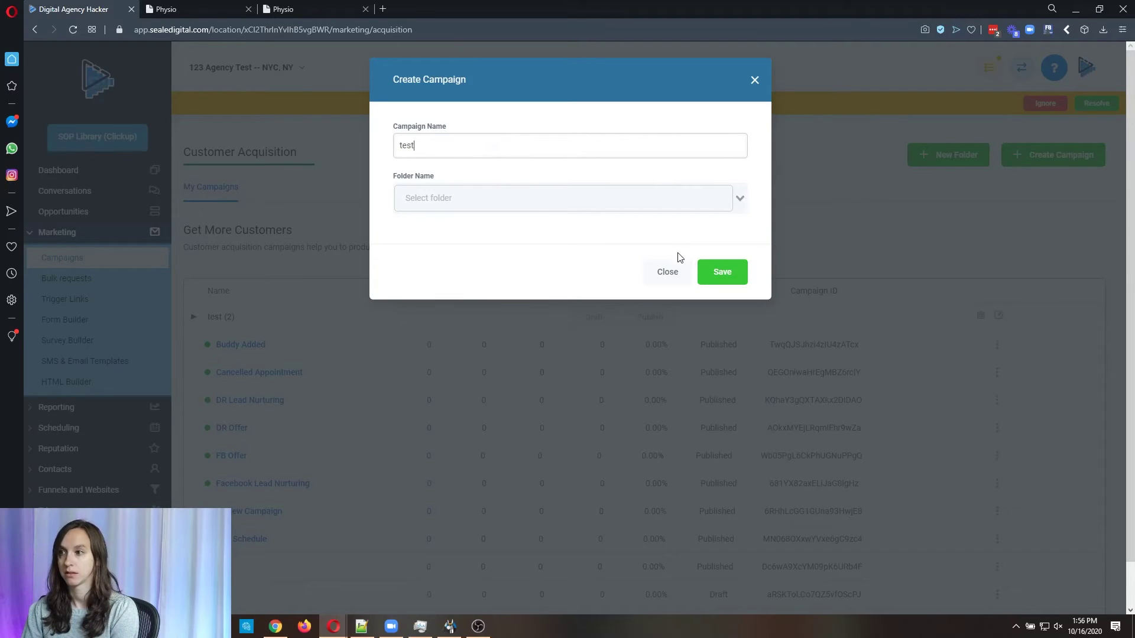
{"action": "left_click", "coordinate": [722, 275]}
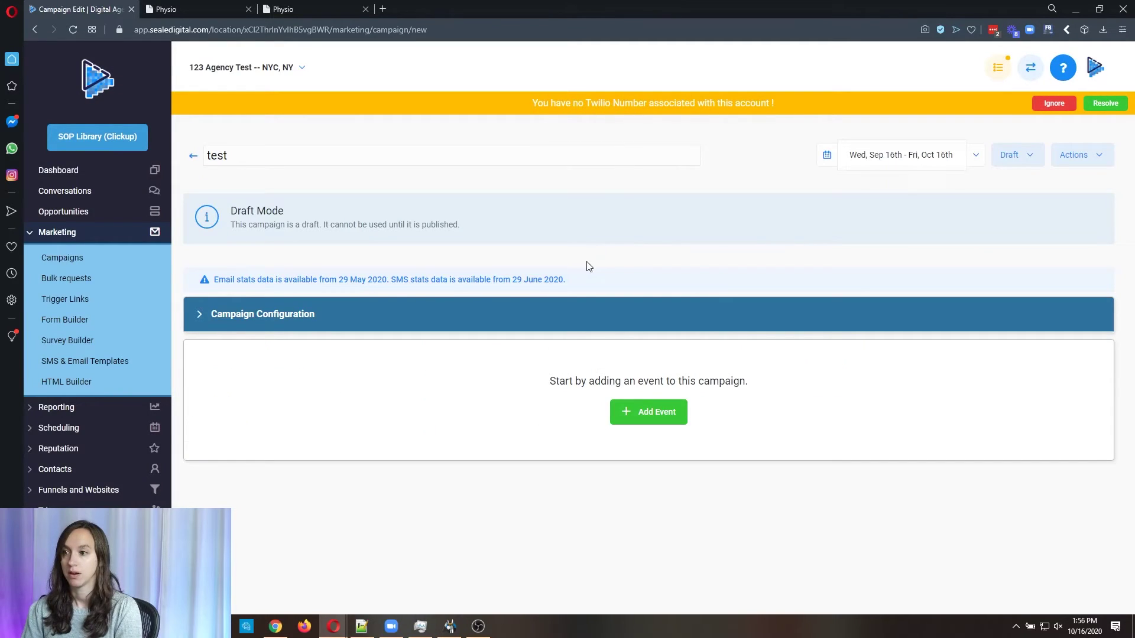
Add an SMS event reading 'Thank you for opting in!' plus the contact's first name.
{"action": "left_click", "coordinate": [651, 413]}
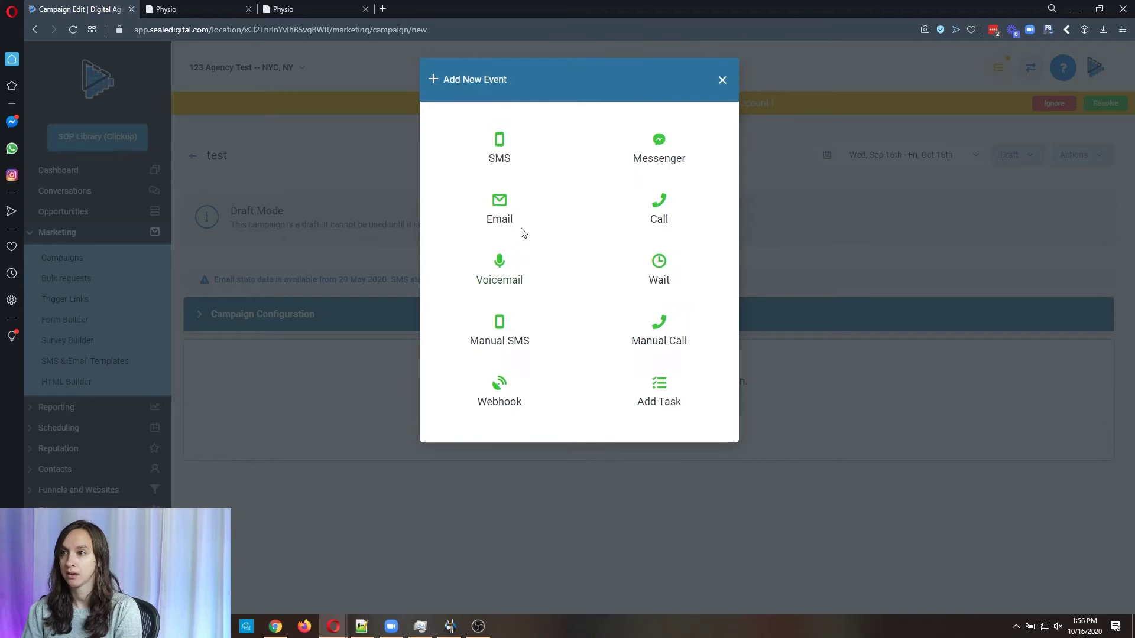
{"action": "left_click", "coordinate": [491, 148]}
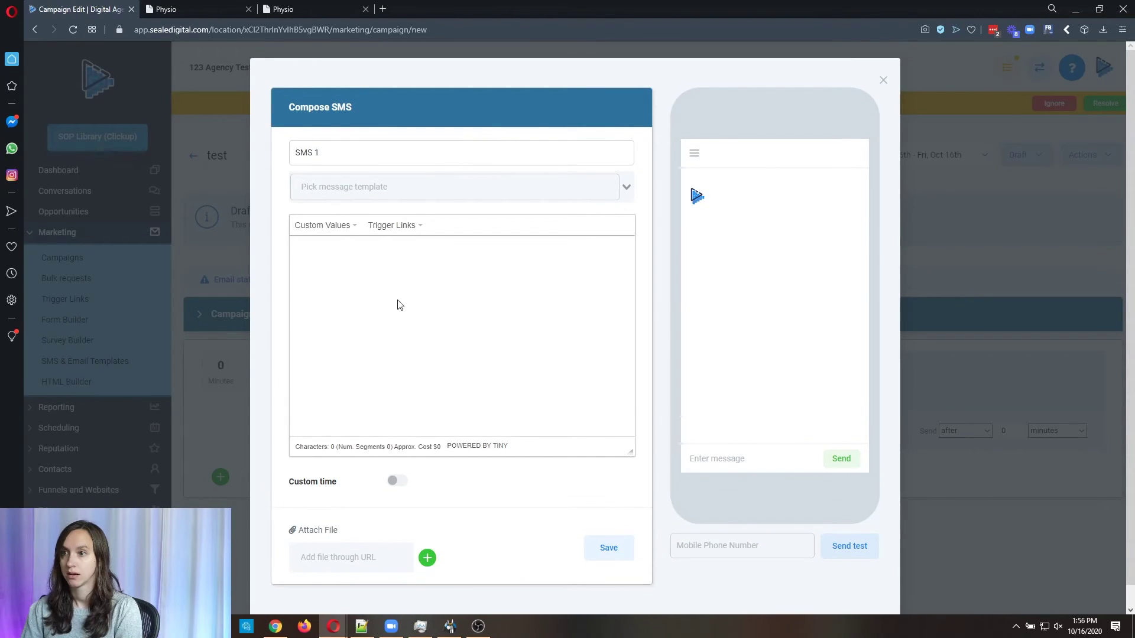
{"action": "type", "text": "Thank you "}
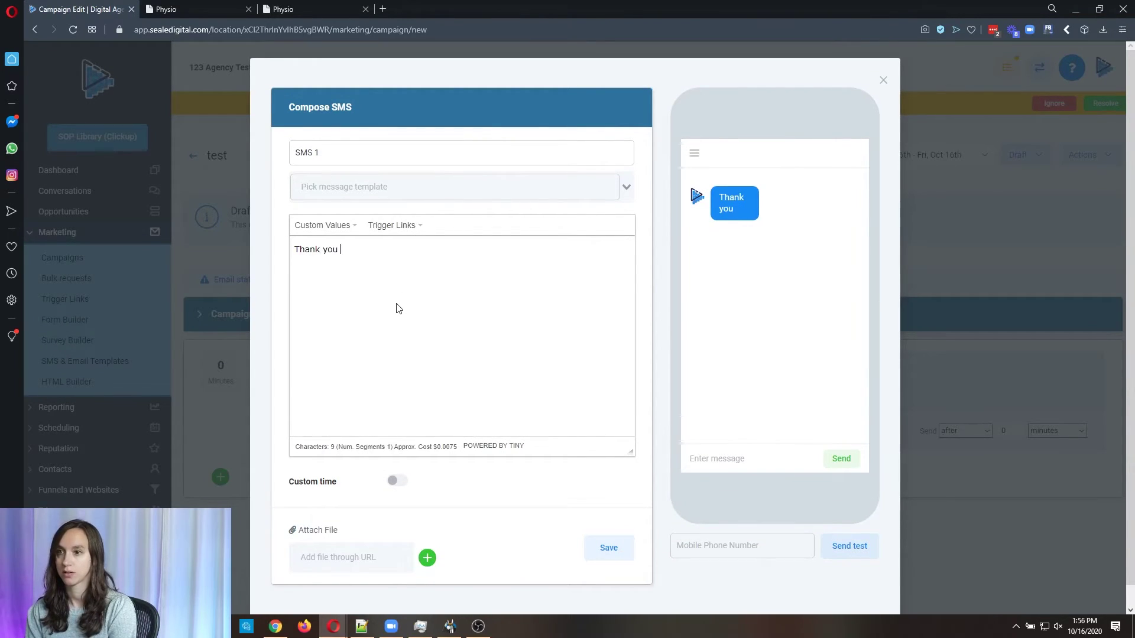
{"action": "type", "text": "for opting in!"}
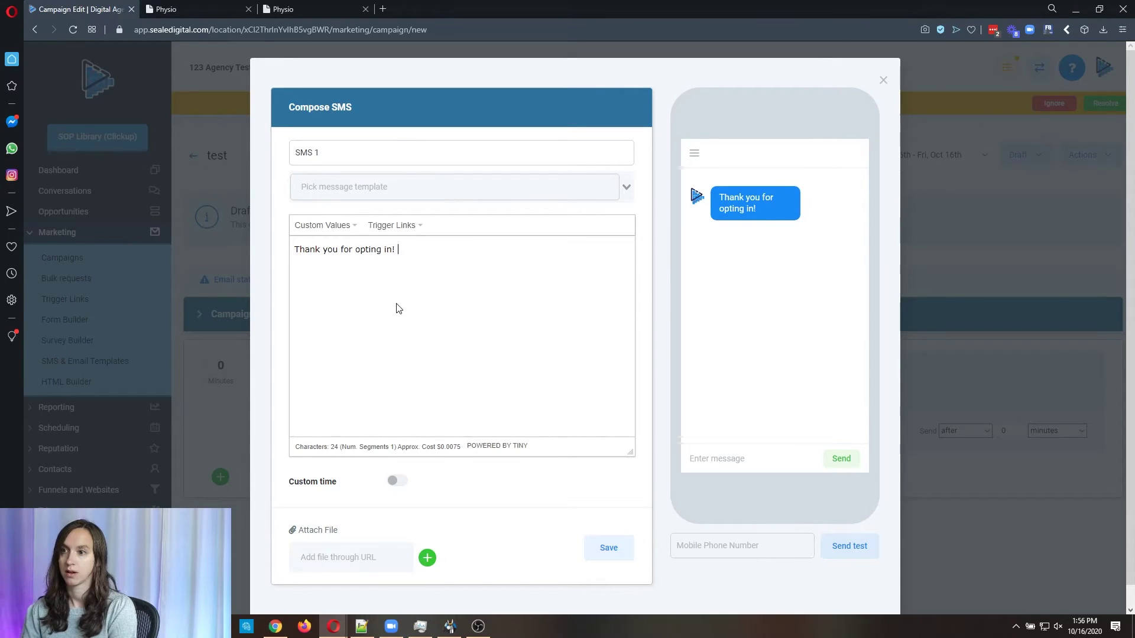
{"action": "left_click", "coordinate": [331, 224]}
{"action": "mouse_move", "coordinate": [346, 245]}
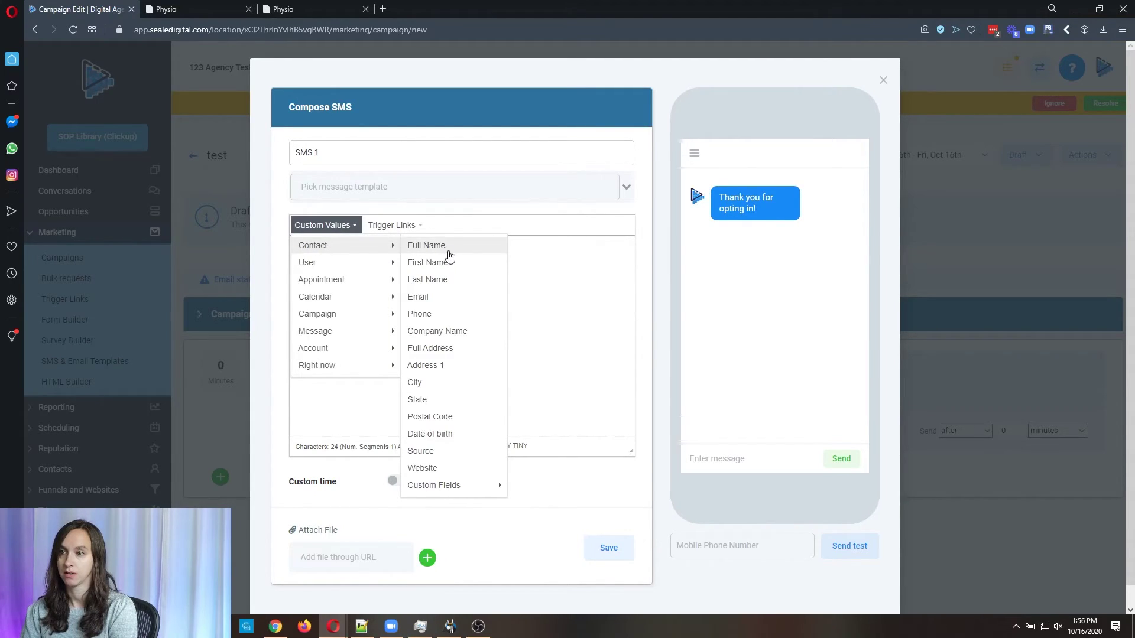
{"action": "left_click", "coordinate": [427, 263]}
Save the SMS, then add and save an Email 1 event.
{"action": "left_click", "coordinate": [605, 552]}
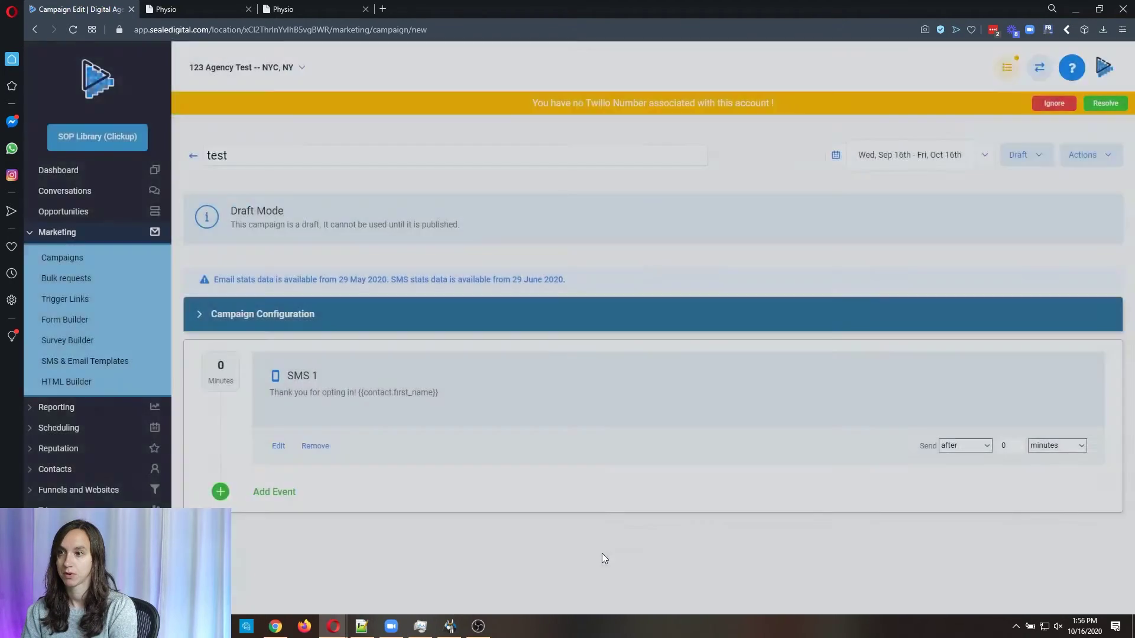
{"action": "left_click", "coordinate": [281, 493]}
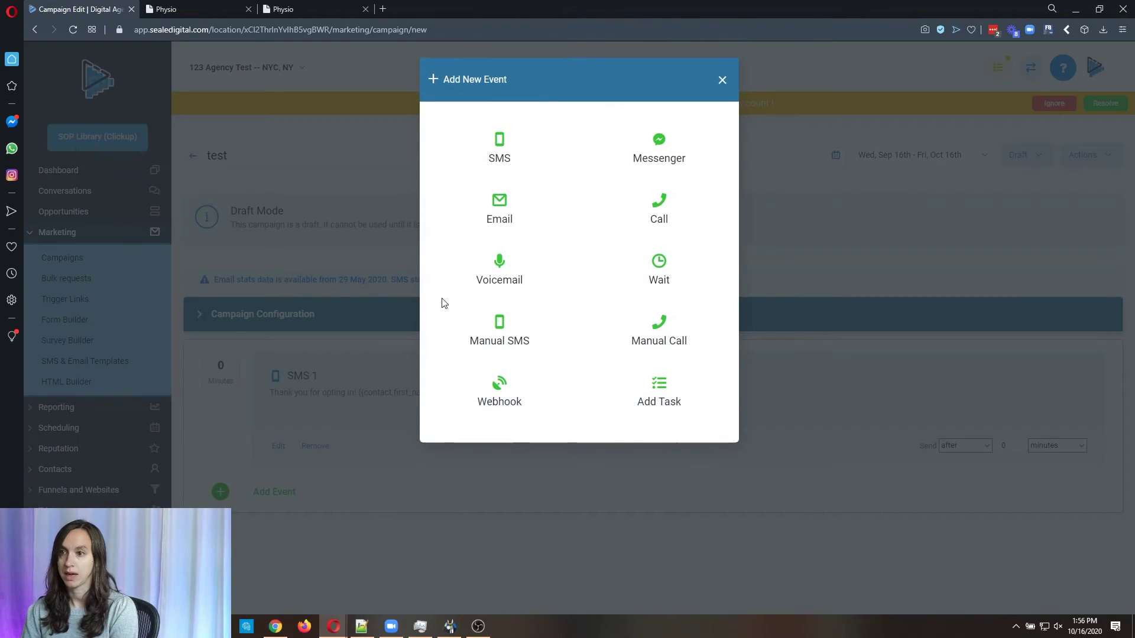
{"action": "left_click", "coordinate": [499, 212]}
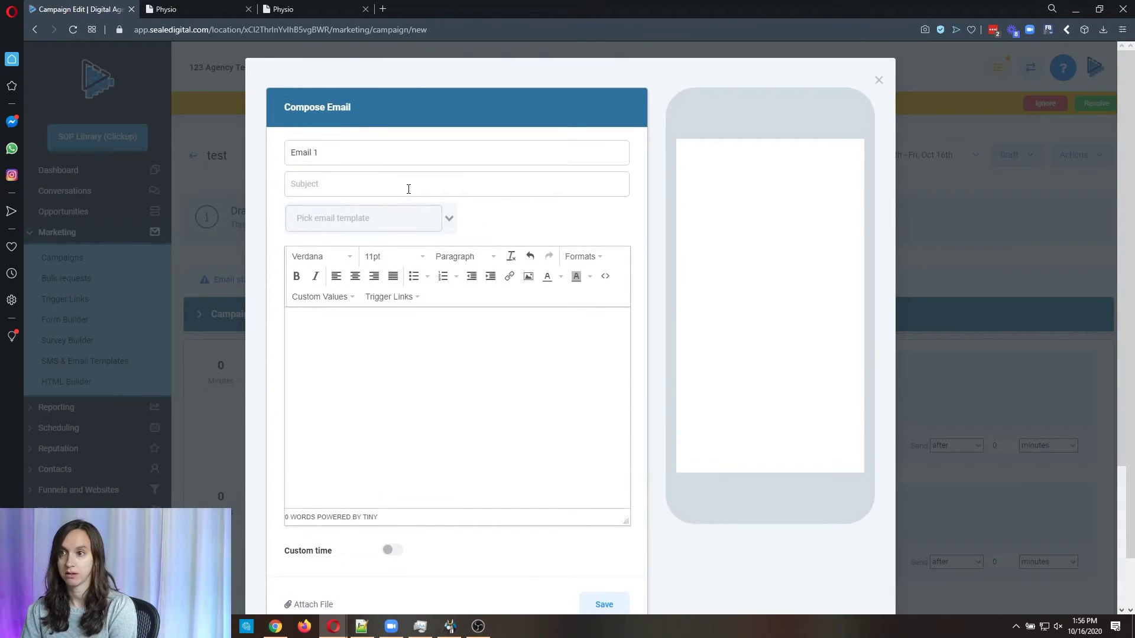
{"action": "scroll", "coordinate": [485, 452], "scroll_direction": "down", "scroll_amount": 3}
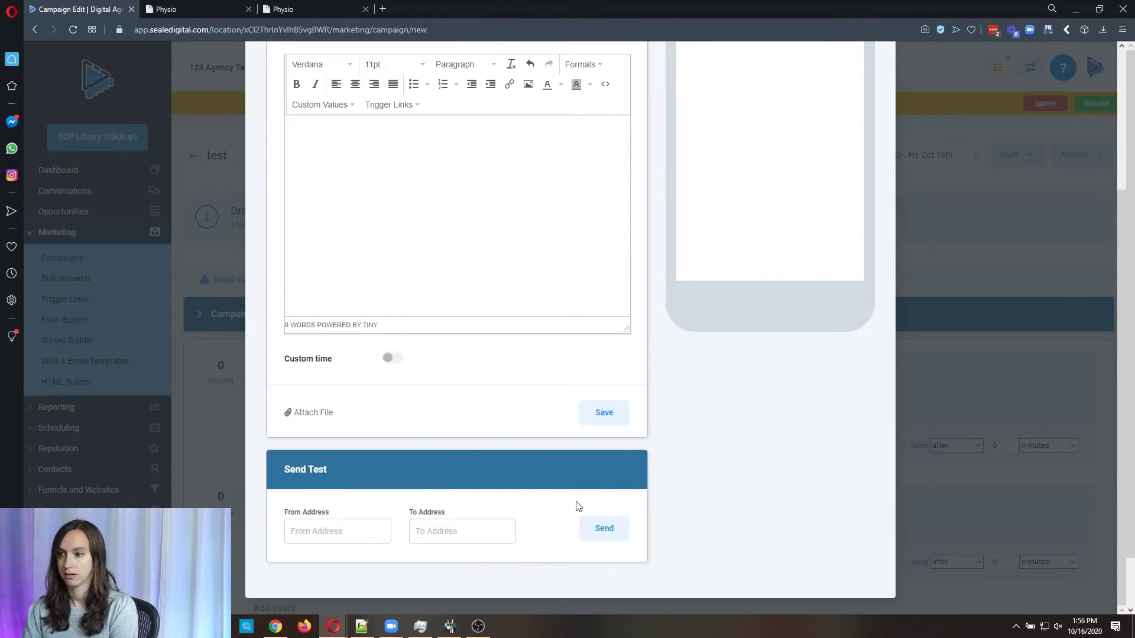
{"action": "left_click", "coordinate": [604, 412]}
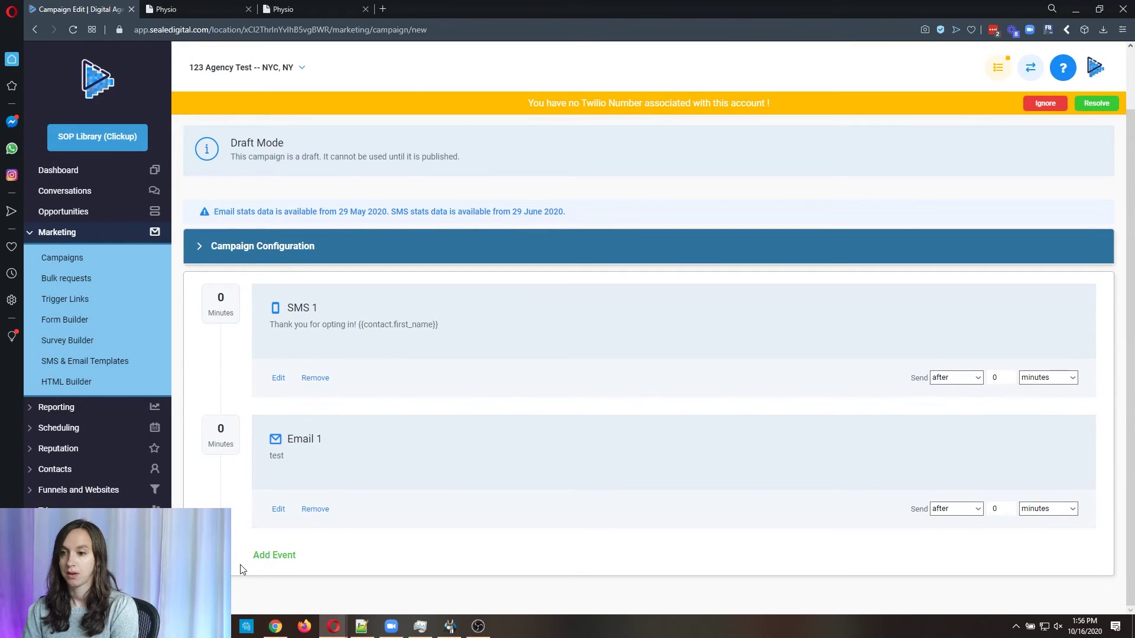
Add and save a Voicemail 1 event as the third campaign event.
{"action": "left_click", "coordinate": [271, 559]}
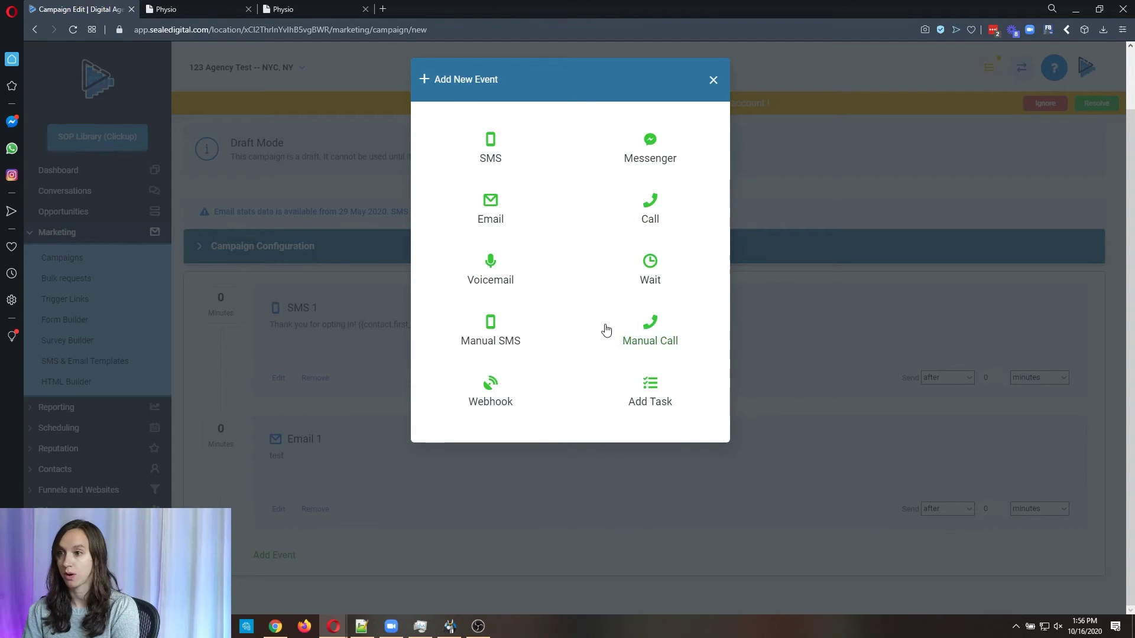
{"action": "left_click", "coordinate": [499, 273]}
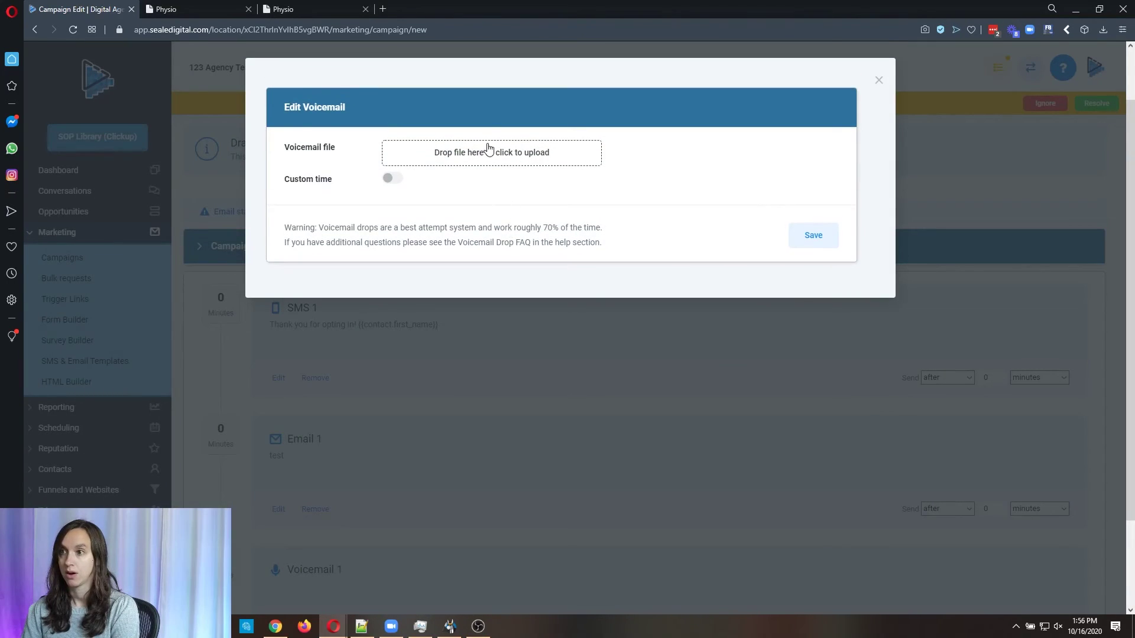
{"action": "left_click", "coordinate": [824, 241]}
{"action": "scroll", "coordinate": [454, 473], "scroll_direction": "down", "scroll_amount": 2}
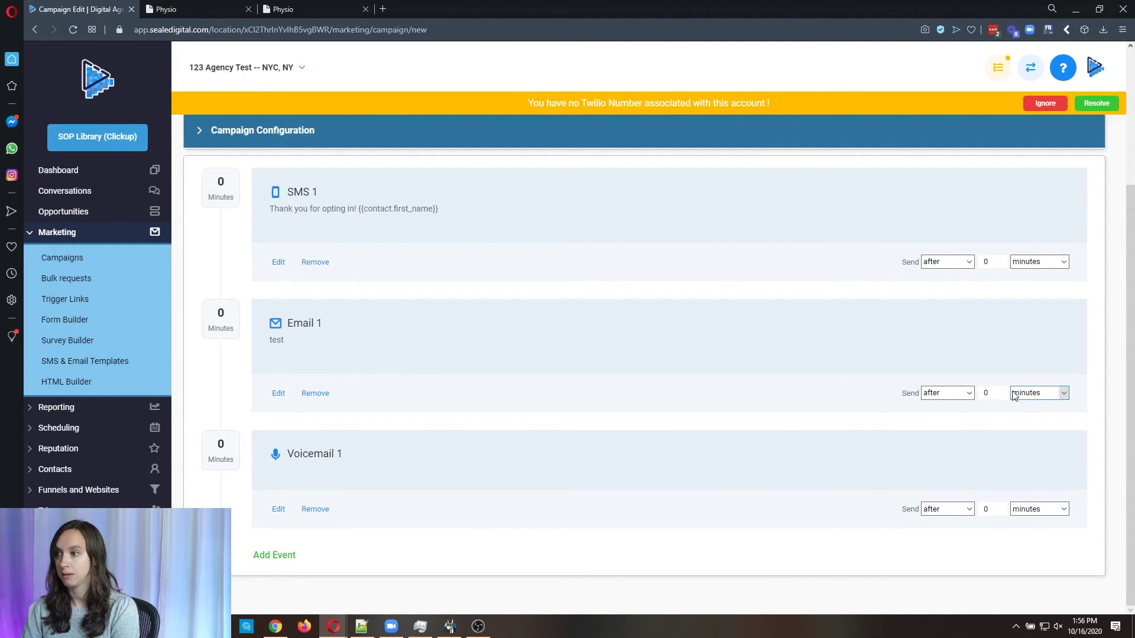
Delay Email 1 by 15 minutes and Voicemail 1 by 1 day.
{"action": "key", "text": "BackSpace"}
{"action": "type", "text": "15"}
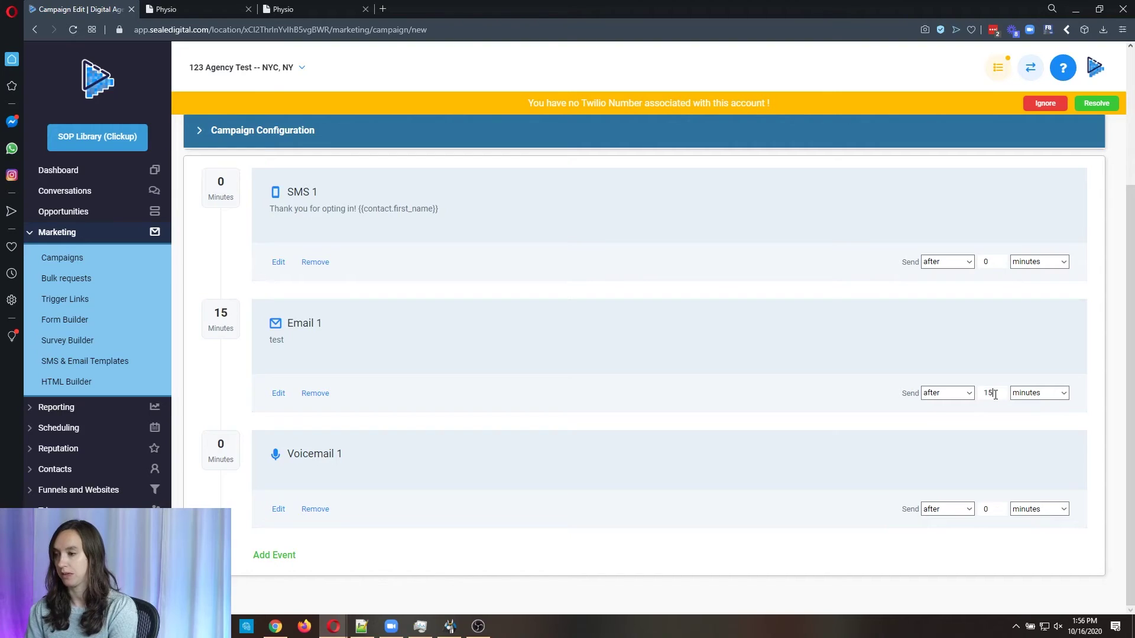
{"action": "left_click", "coordinate": [965, 509]}
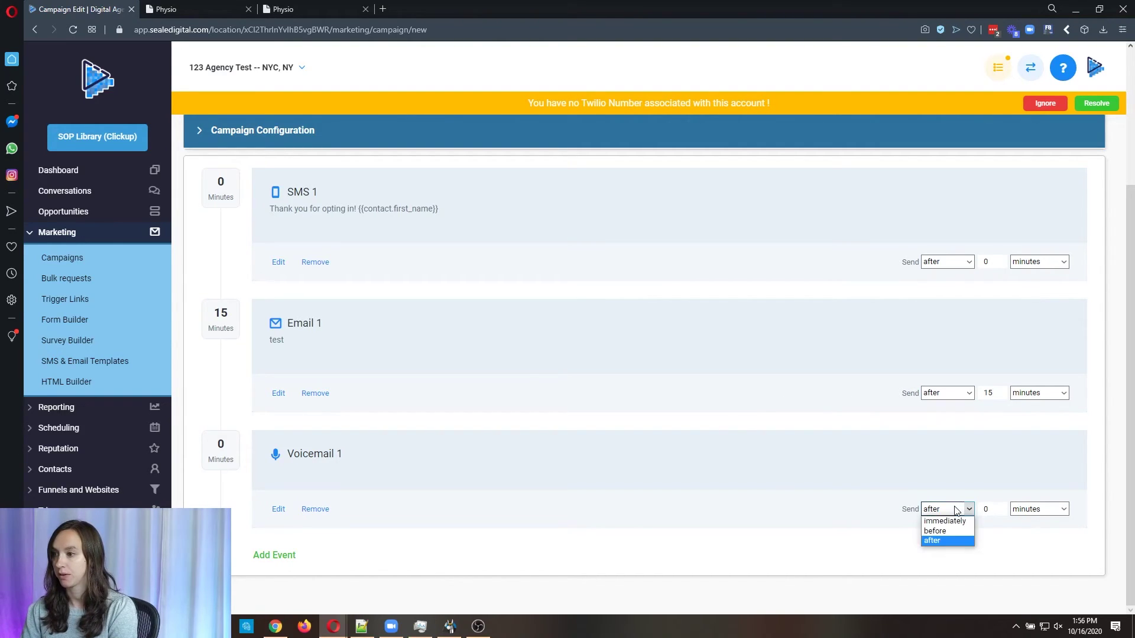
{"action": "left_click", "coordinate": [992, 511]}
{"action": "key", "text": "BackSpace"}
{"action": "type", "text": "1"}
{"action": "key", "text": "Tab"}
{"action": "key", "text": "d"}
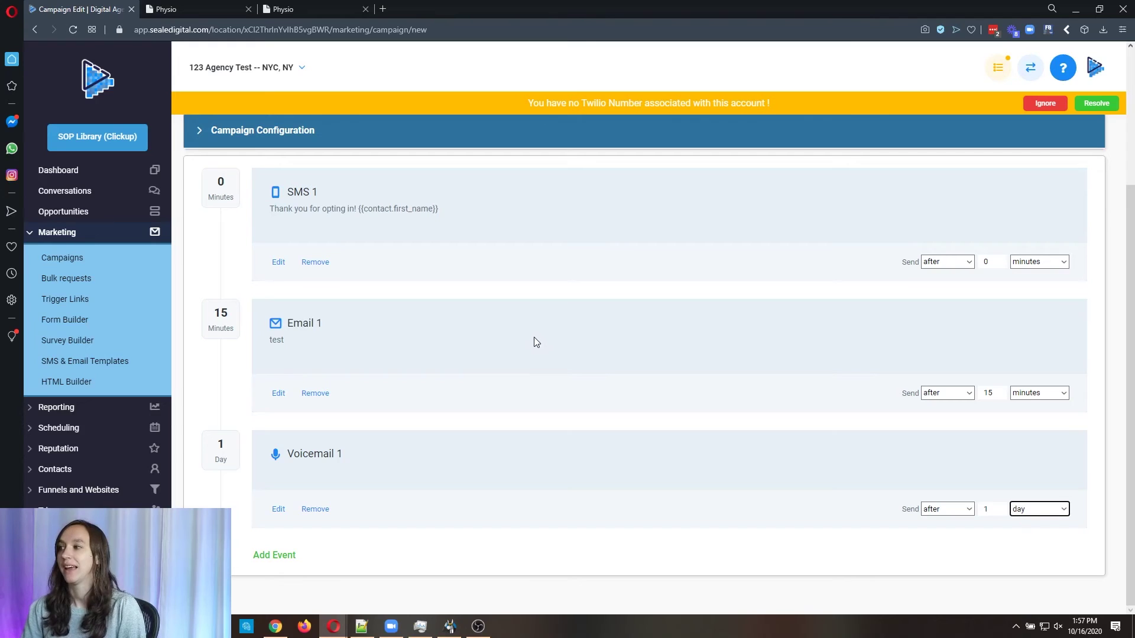
{"action": "scroll", "coordinate": [488, 399], "scroll_direction": "up", "scroll_amount": 2}
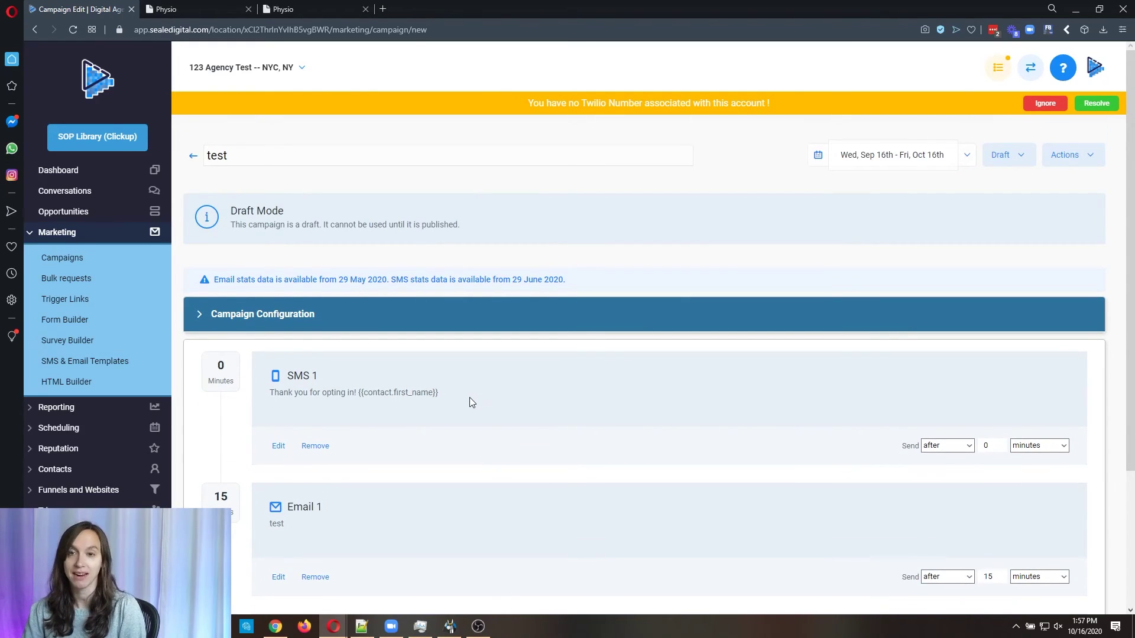
{"action": "scroll", "coordinate": [470, 401], "scroll_direction": "down", "scroll_amount": 2}
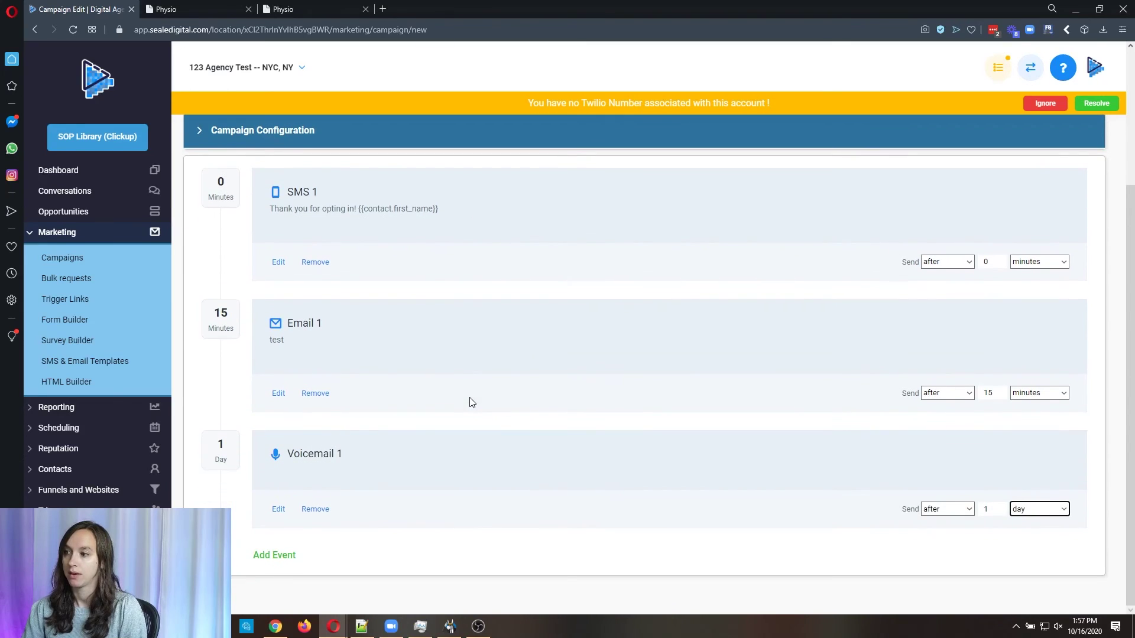